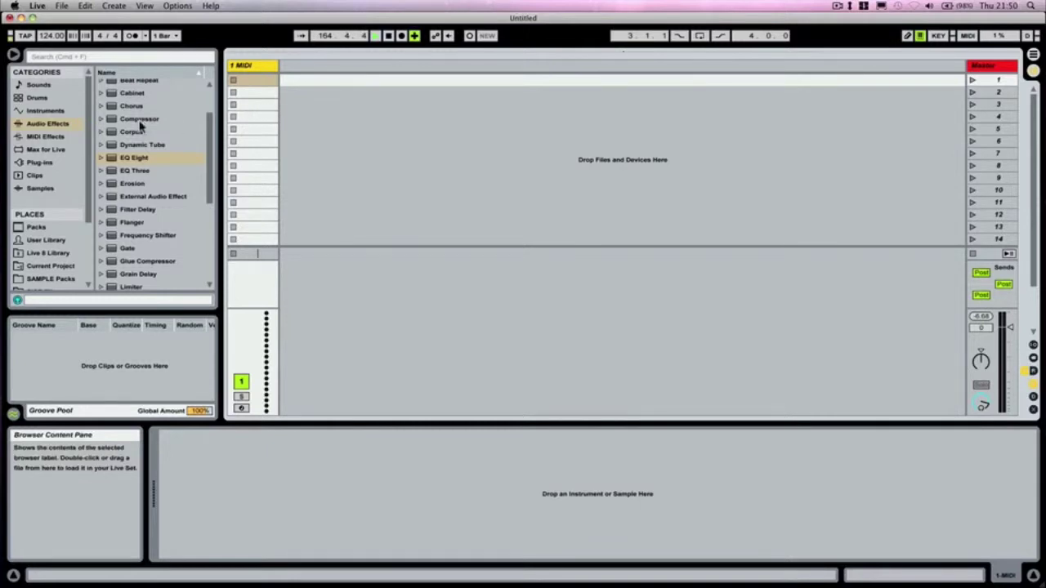
Add the 523_cook.wav drum loop from Places > Samples as a clip on a new audio track.
click(211, 163)
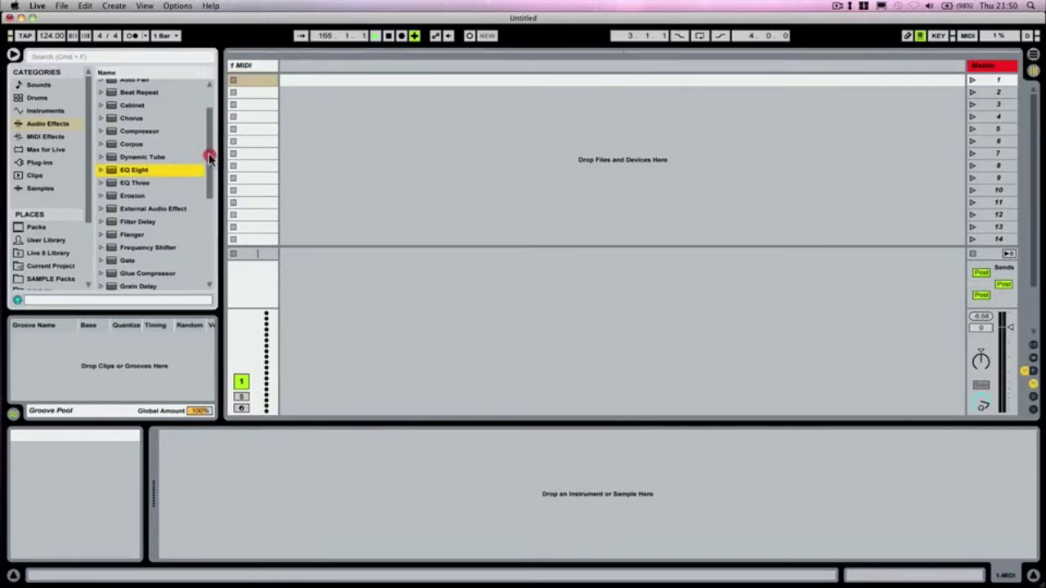
scroll(135, 169, down, 1)
drag(89, 148, 98, 211)
click(41, 218)
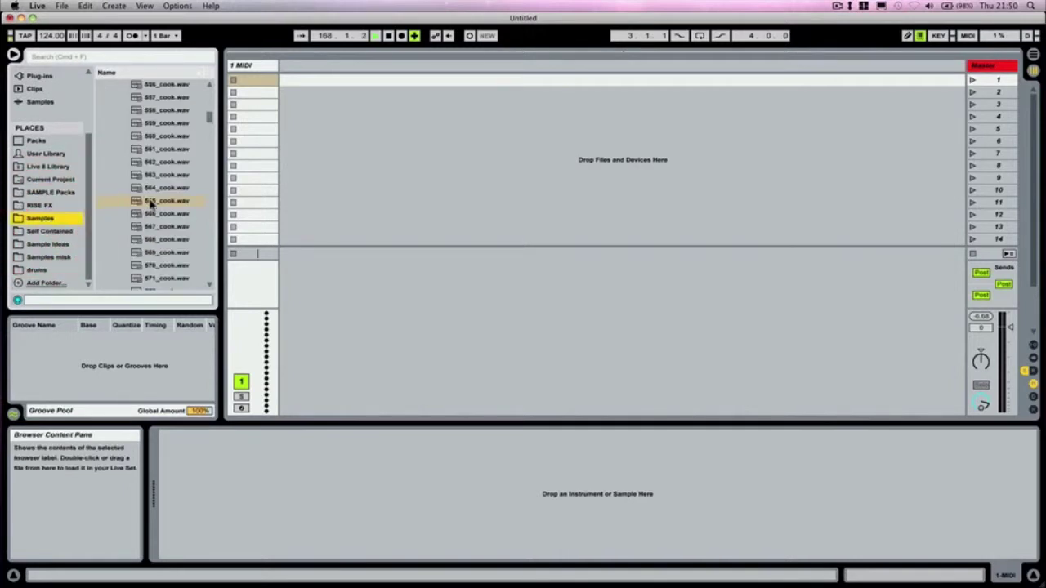
scroll(152, 195, down, 1)
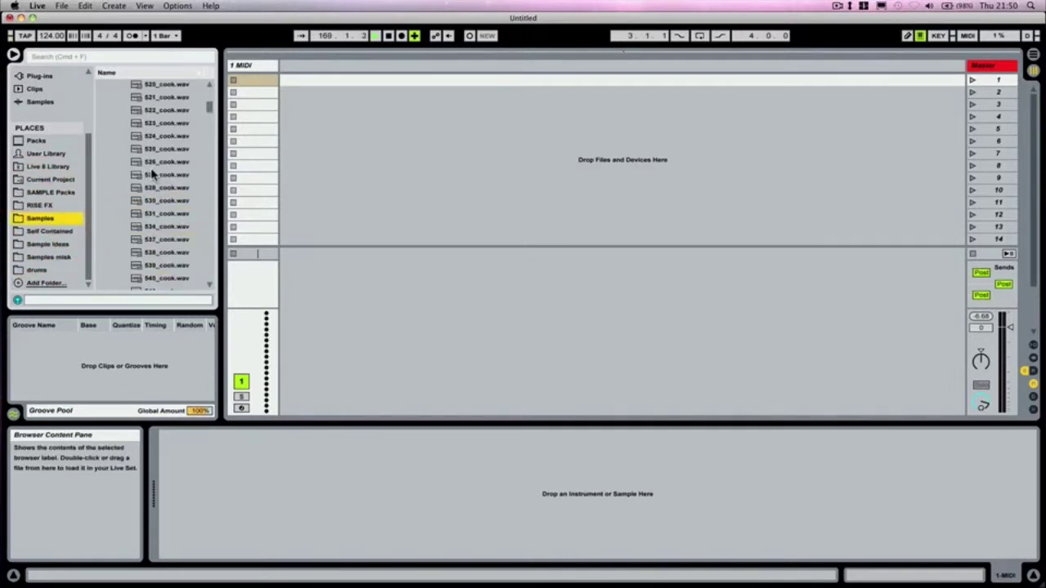
click(152, 175)
click(167, 202)
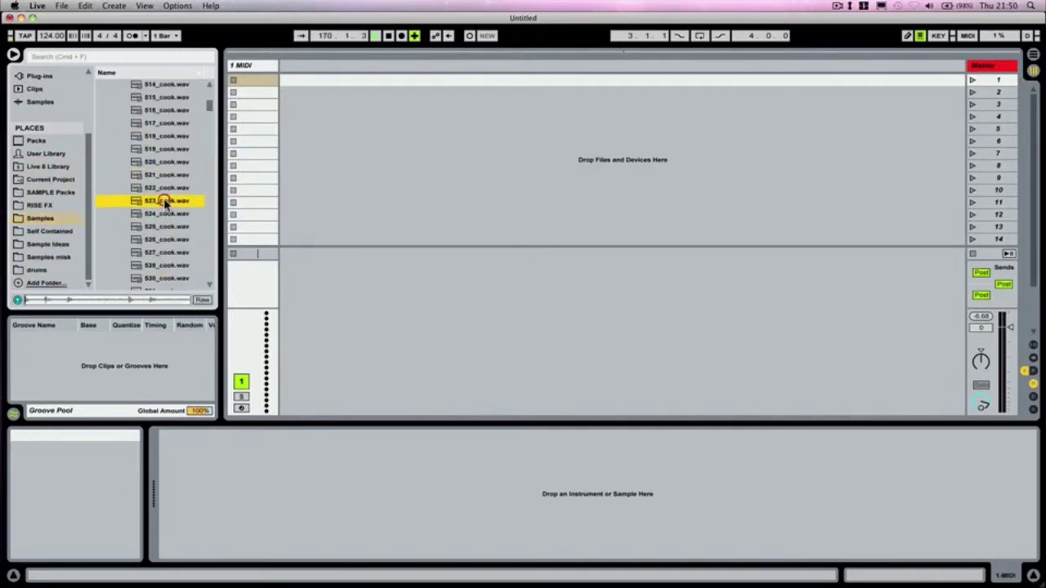
drag(167, 204, 301, 83)
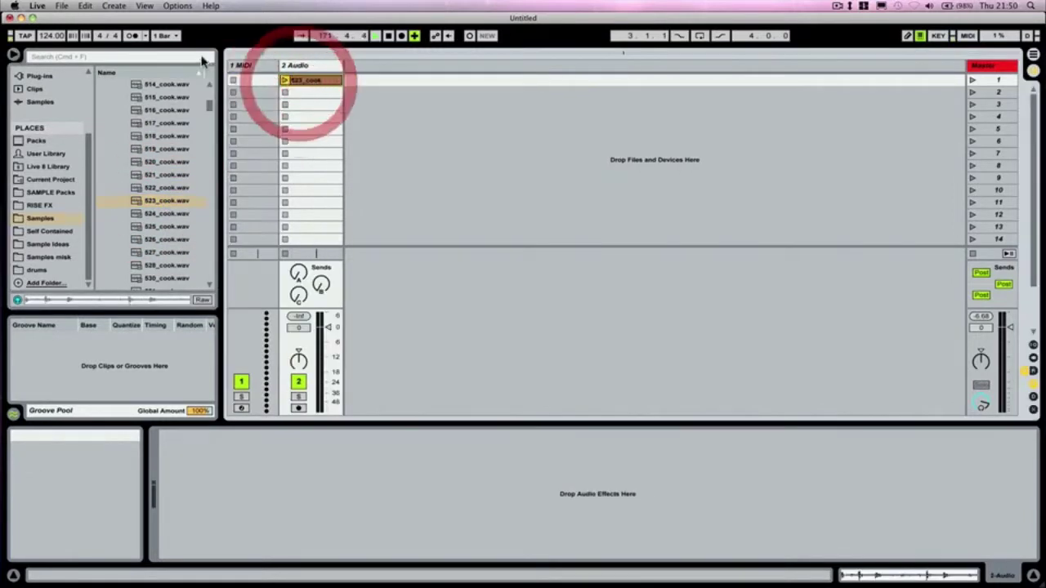
Launch the 523_cook clip, lower its track volume to -2.2 dB, and return to Audio Effects.
click(284, 79)
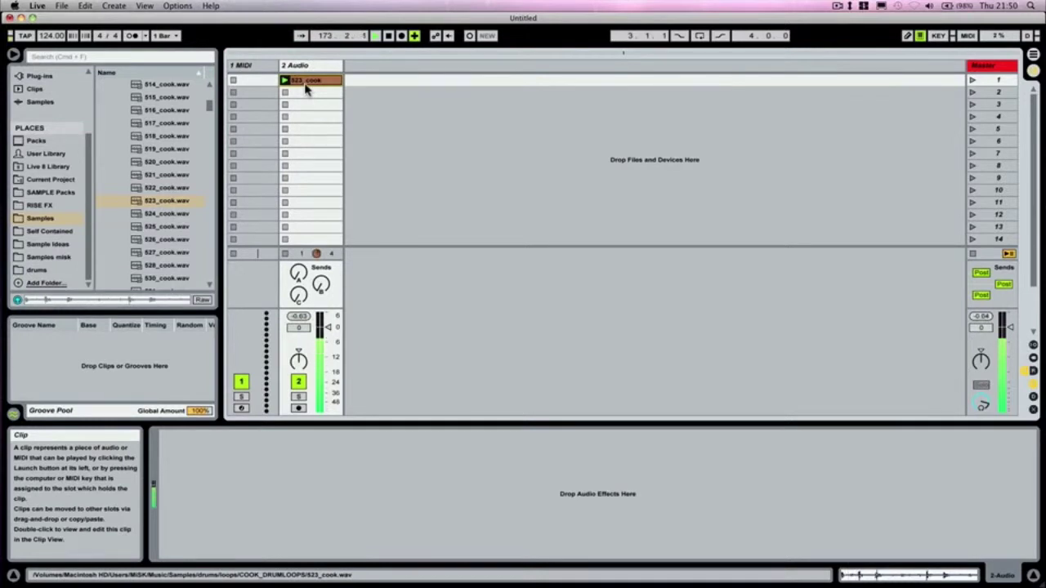
drag(328, 326, 328, 332)
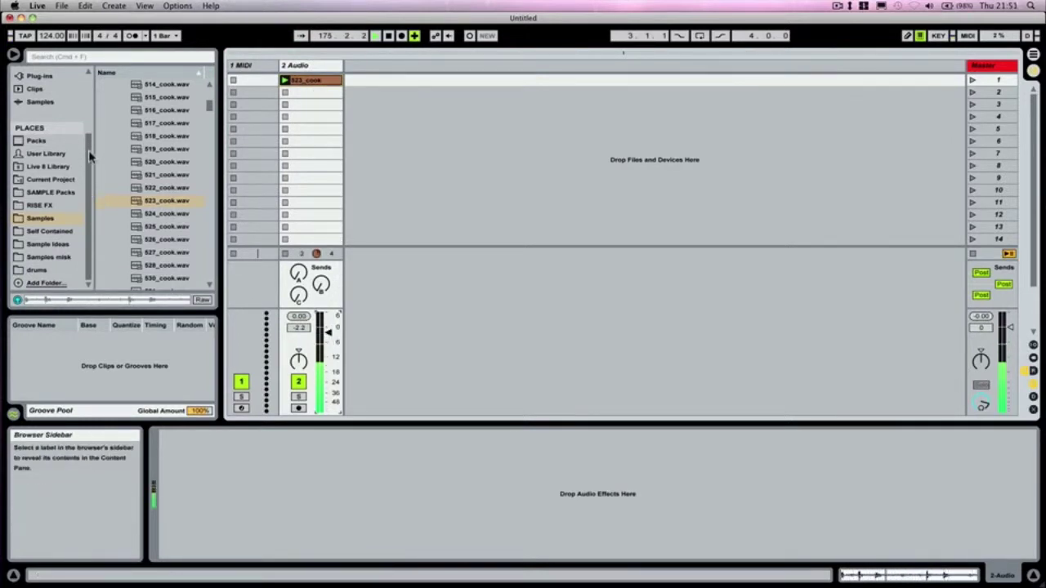
drag(88, 145, 95, 72)
click(49, 124)
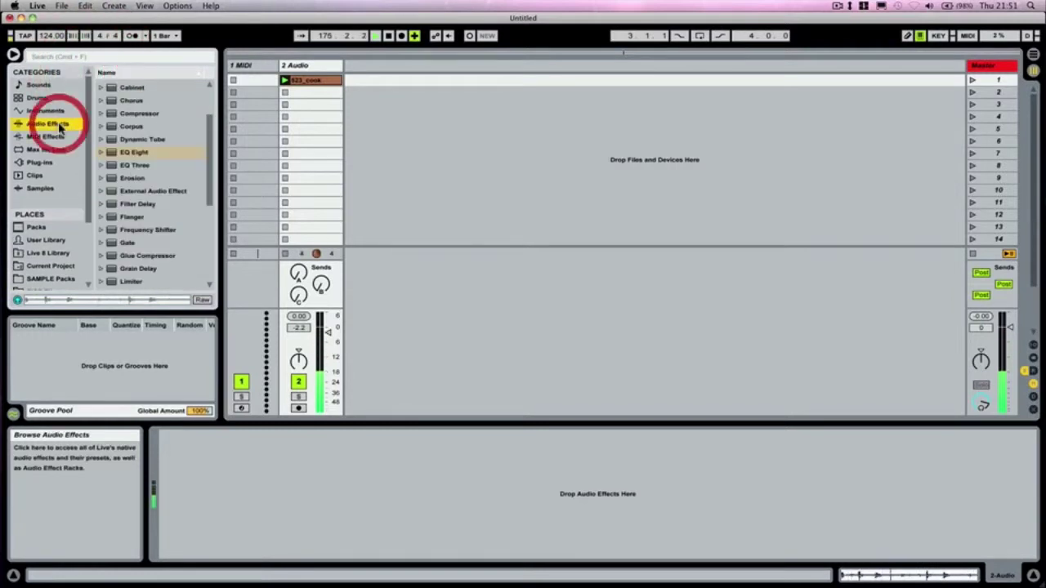
Load a Compressor onto the 2 Audio track and lower its threshold to about -14 dB.
scroll(135, 134, up, 2)
double_click(139, 152)
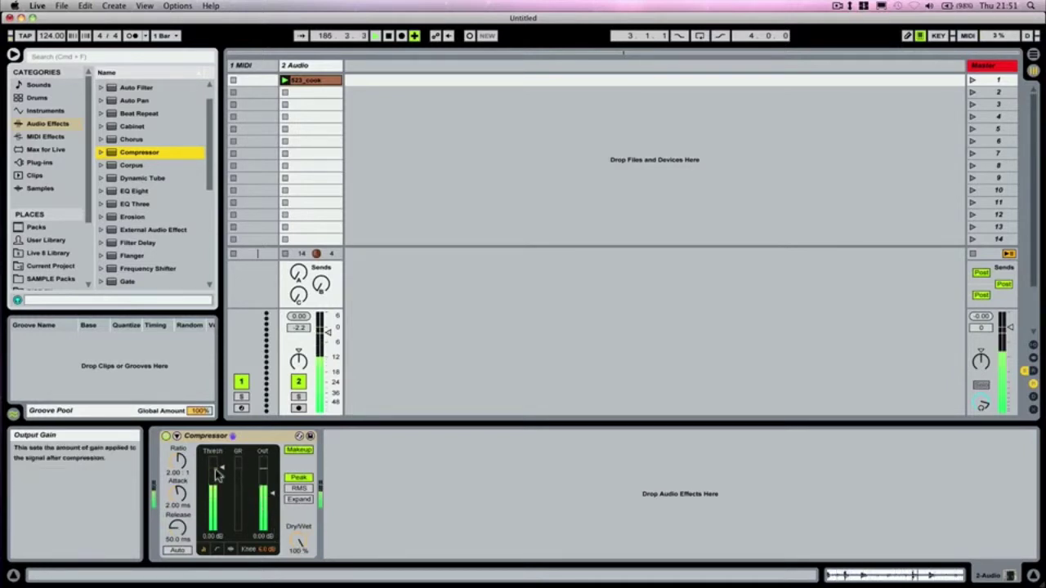
drag(221, 473, 220, 476)
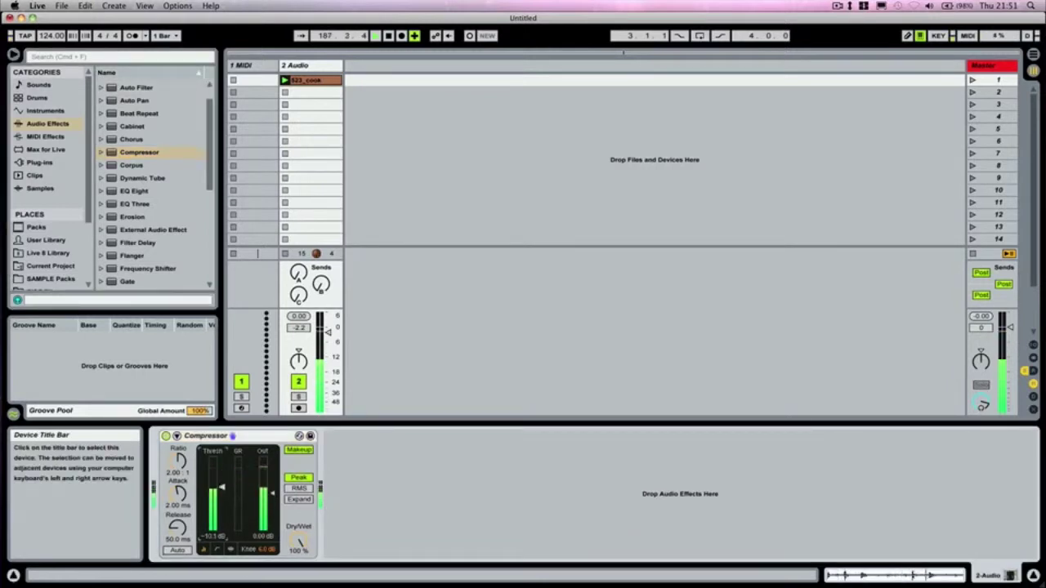
Set the Compressor's attack to 17.9 ms, lengthen release, output to -5.03 dB, and knee to 5.0 dB.
click(177, 493)
drag(177, 527, 178, 523)
click(221, 490)
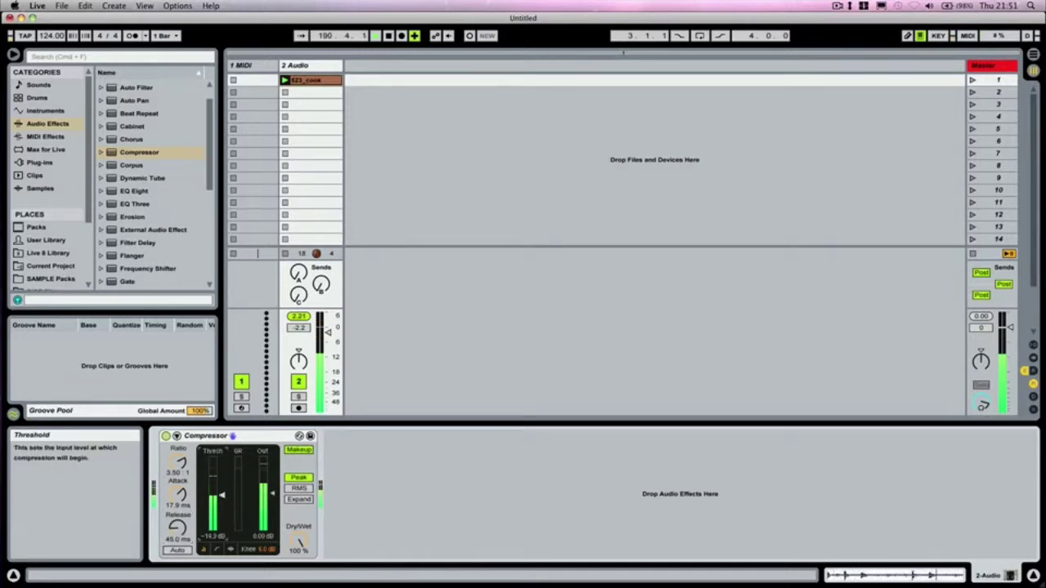
drag(272, 494, 272, 500)
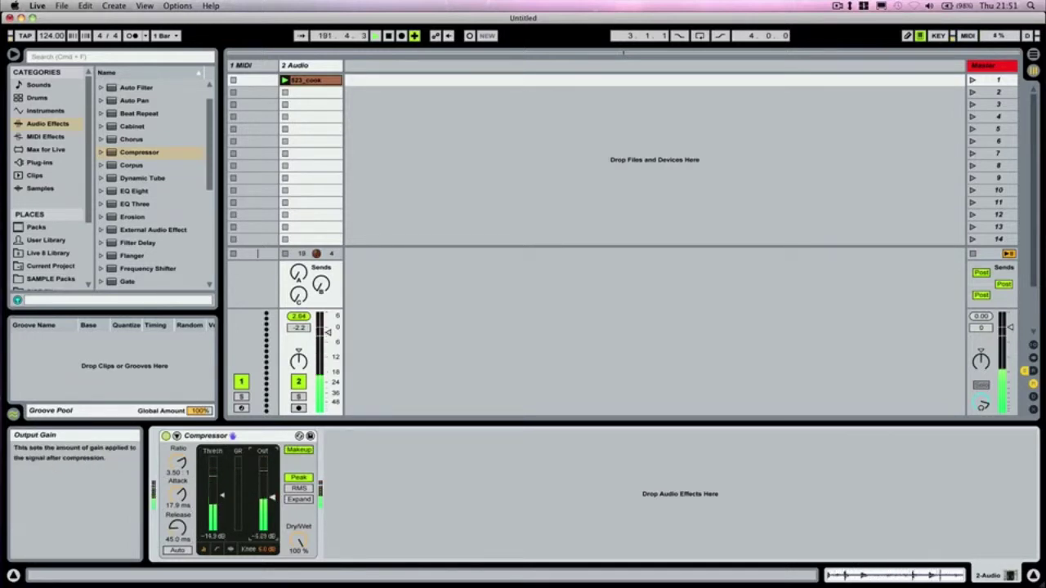
drag(265, 549, 265, 556)
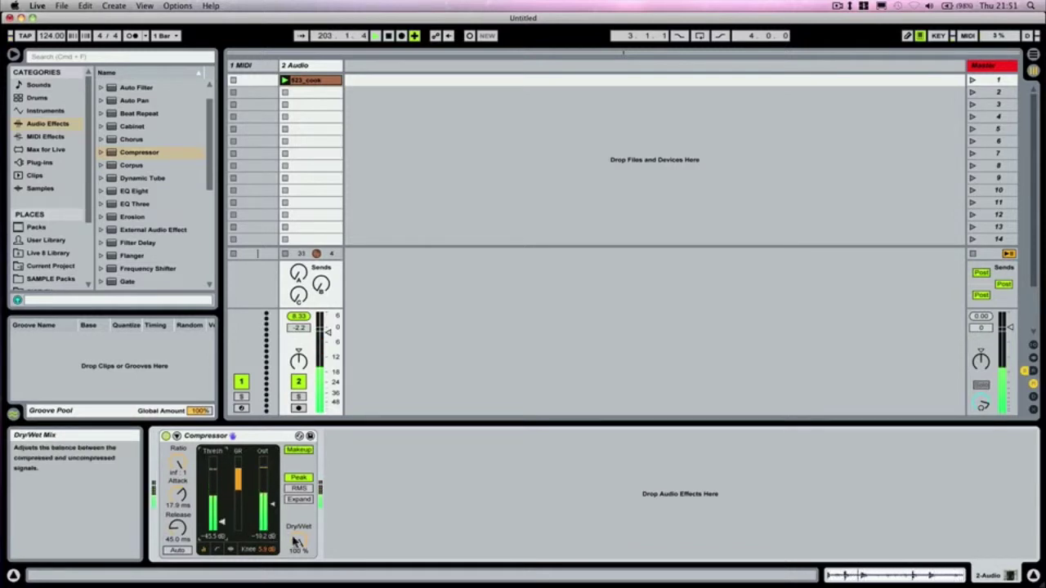
Turn the Compressor's Dry/Wet mix down to 37%.
mouse_move(298, 541)
mouse_down()
mouse_move(299, 584)
mouse_move(299, 546)
mouse_up()
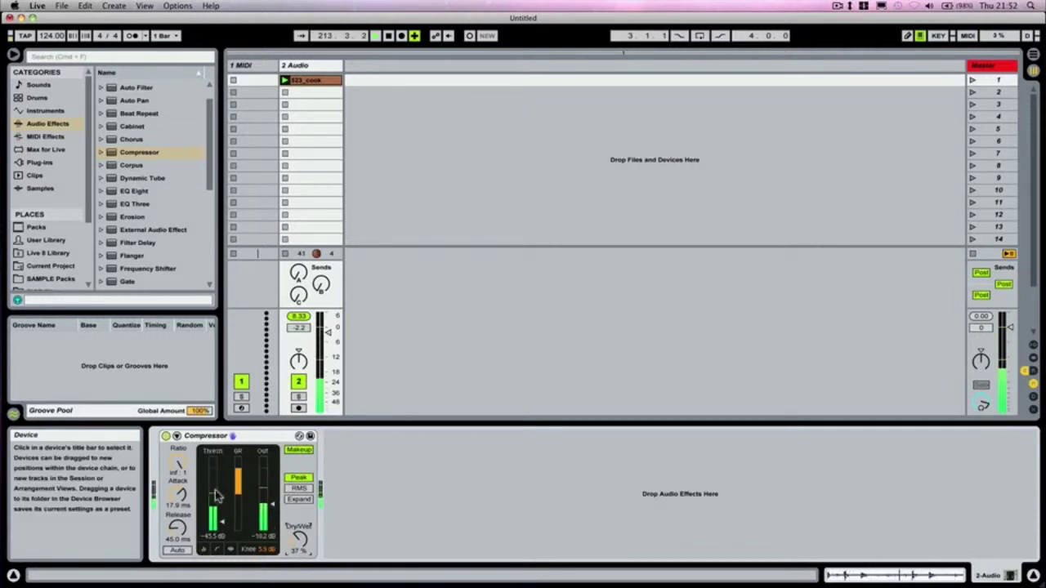
Show the transfer curve and set threshold -21.3 dB, ratio 3.32:1, knee 4.6 dB, release 85.7 ms.
click(218, 551)
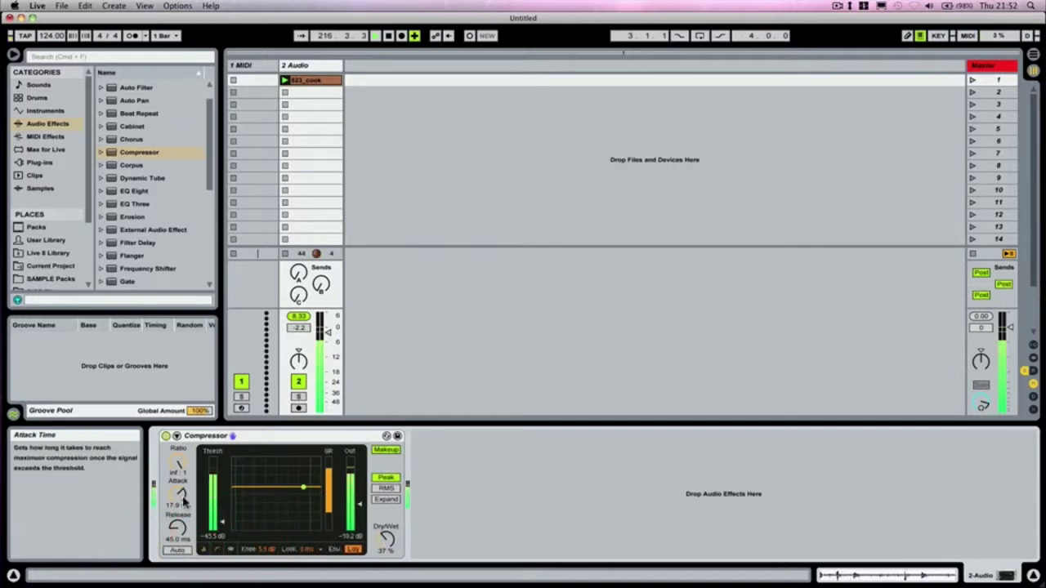
drag(227, 527, 222, 499)
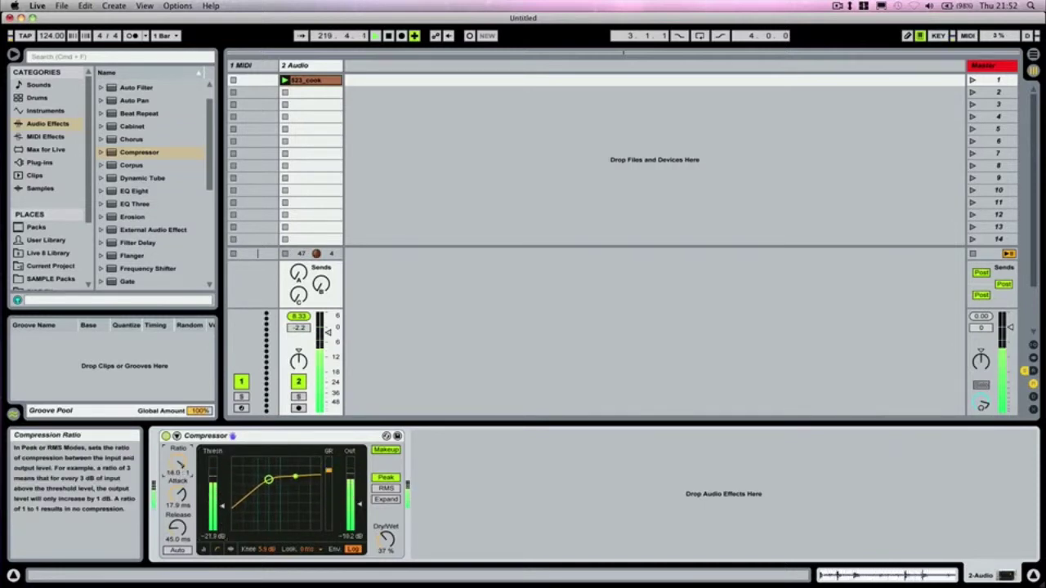
drag(179, 464, 178, 489)
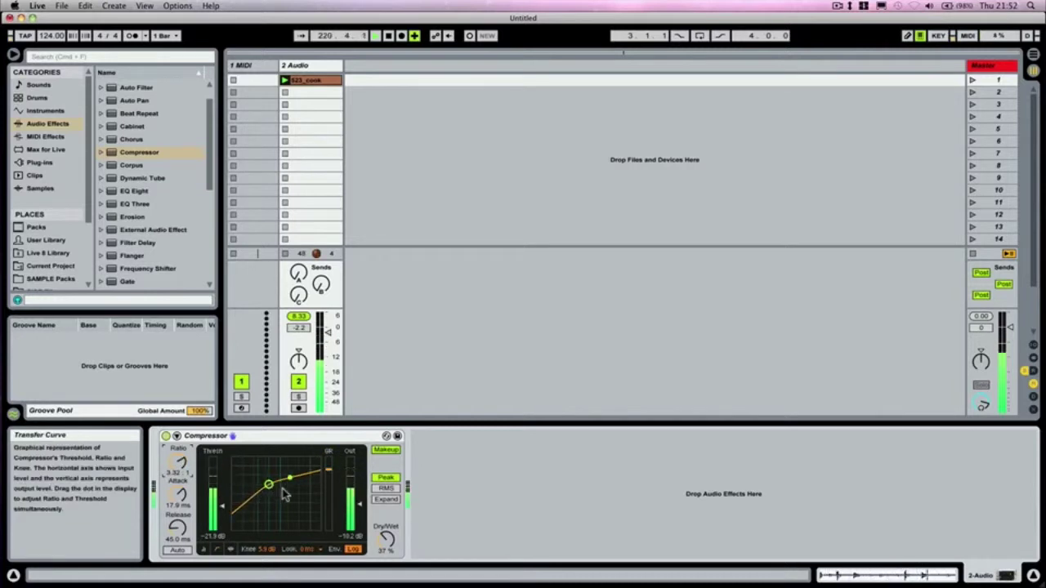
drag(265, 549, 266, 568)
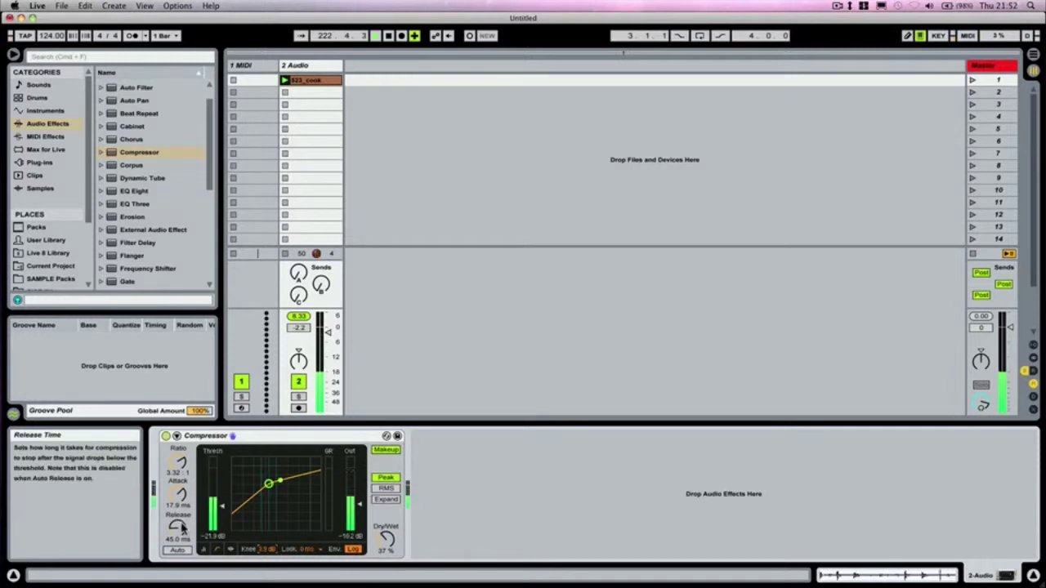
mouse_move(181, 527)
mouse_down()
mouse_move(183, 496)
mouse_move(215, 507)
mouse_up()
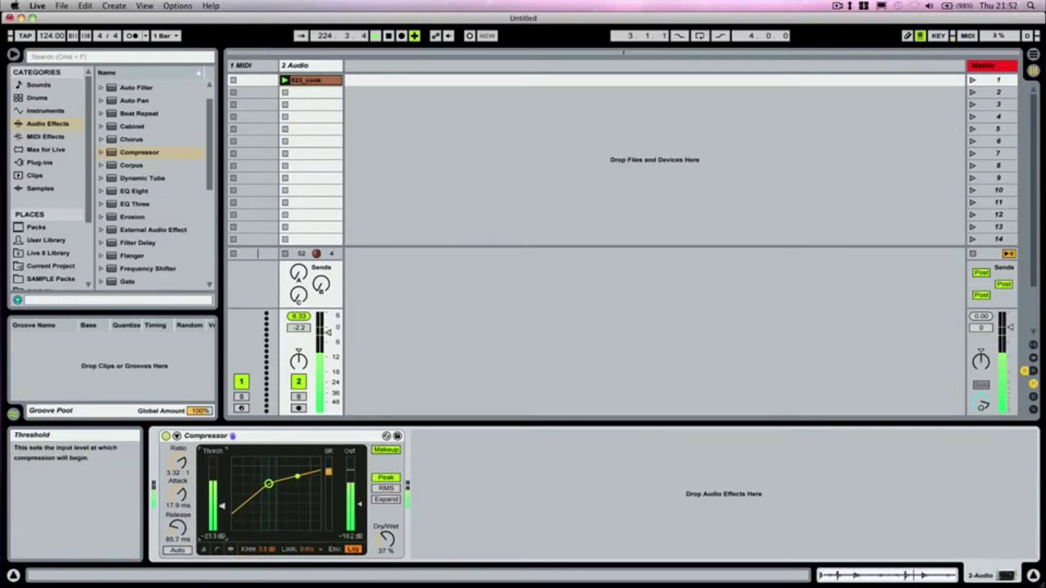
Switch the Compressor to activity view and adjust Dry/Wet, up to 100% then down to 84%.
click(231, 551)
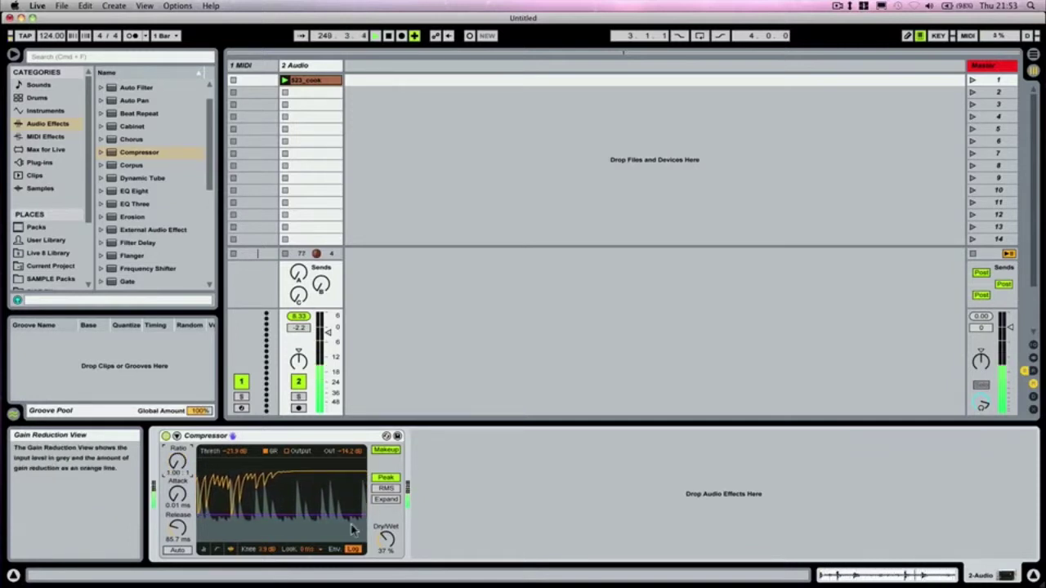
drag(386, 539, 386, 490)
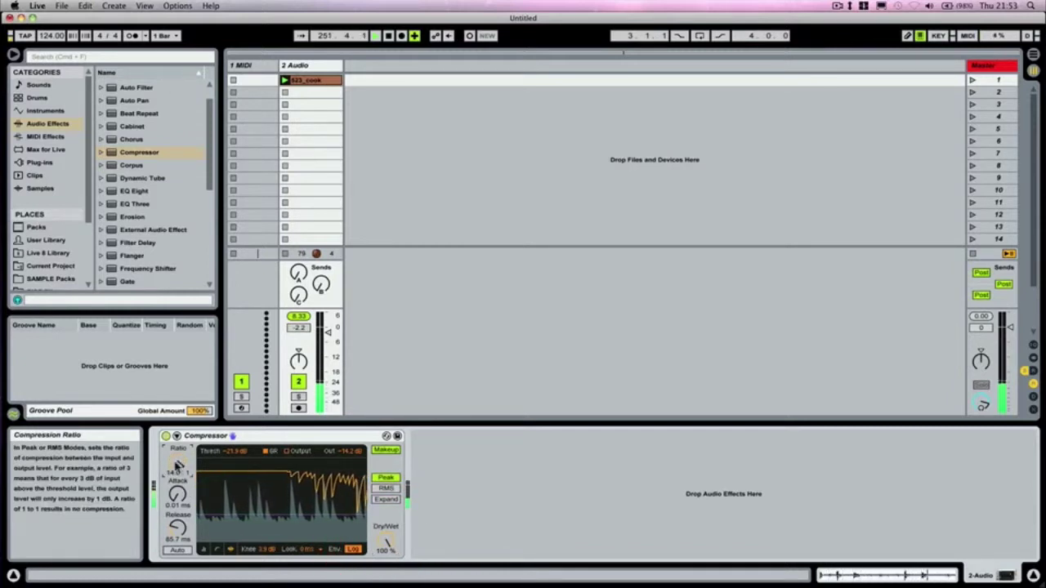
drag(386, 539, 385, 552)
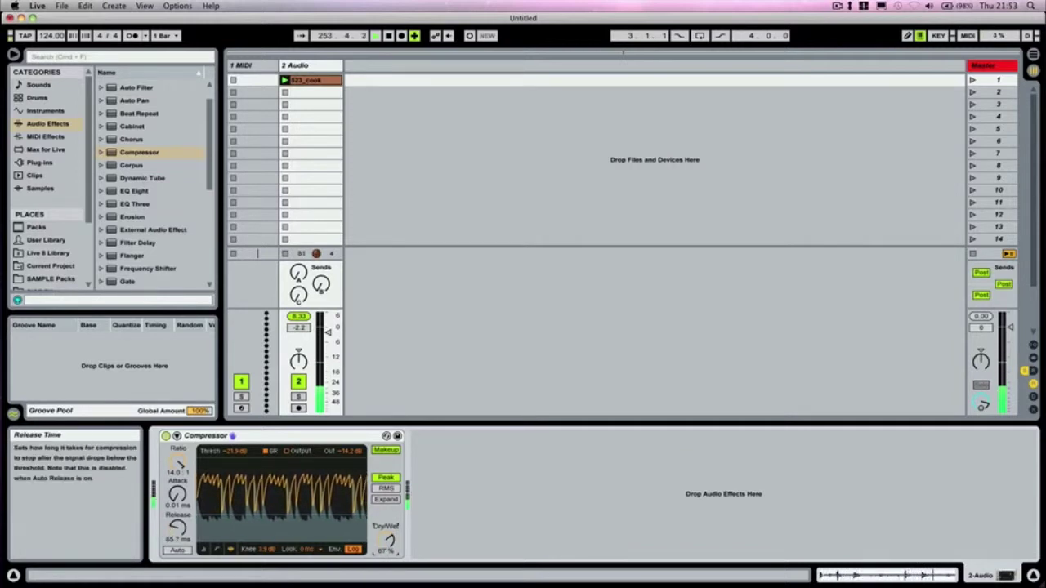
Show output levels, then set threshold -22.0 dB, Dry/Wet 100%, release 98.7 ms and attack 17.9 ms.
click(294, 451)
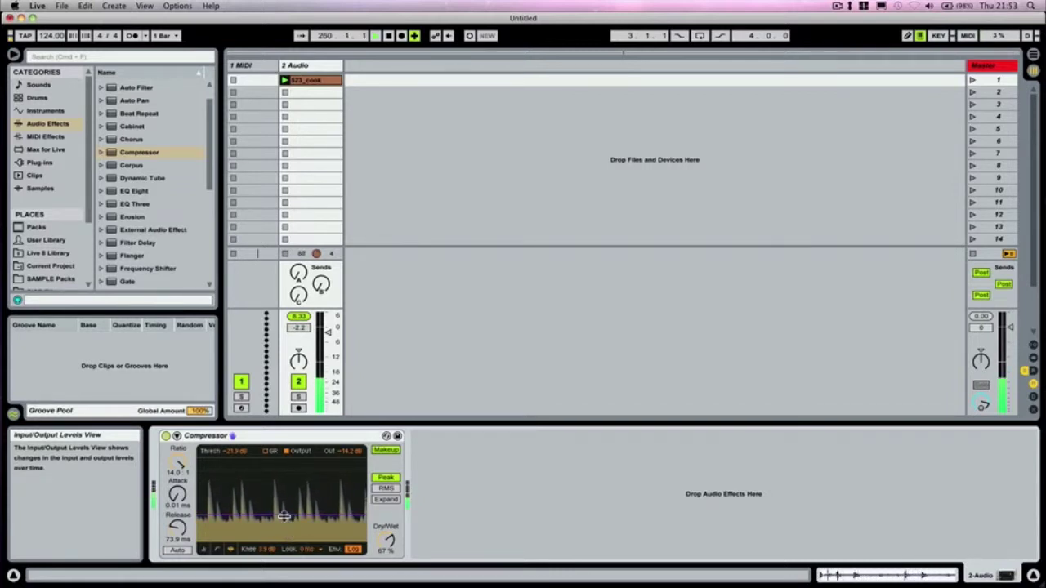
mouse_move(281, 514)
mouse_down()
mouse_move(282, 527)
mouse_move(282, 496)
mouse_up()
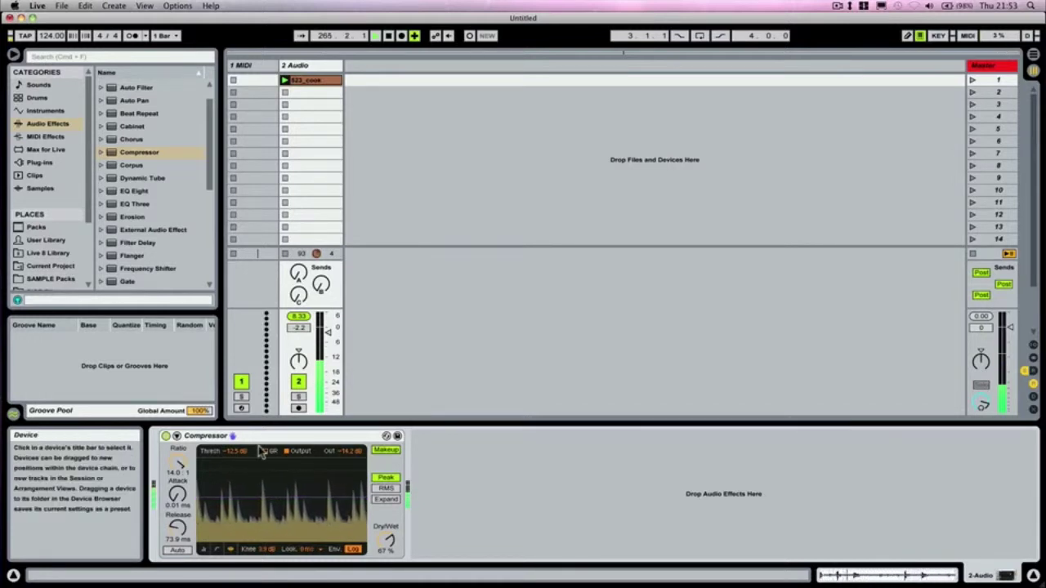
drag(387, 541, 386, 506)
mouse_move(179, 466)
mouse_down()
mouse_move(178, 482)
mouse_move(178, 457)
mouse_up()
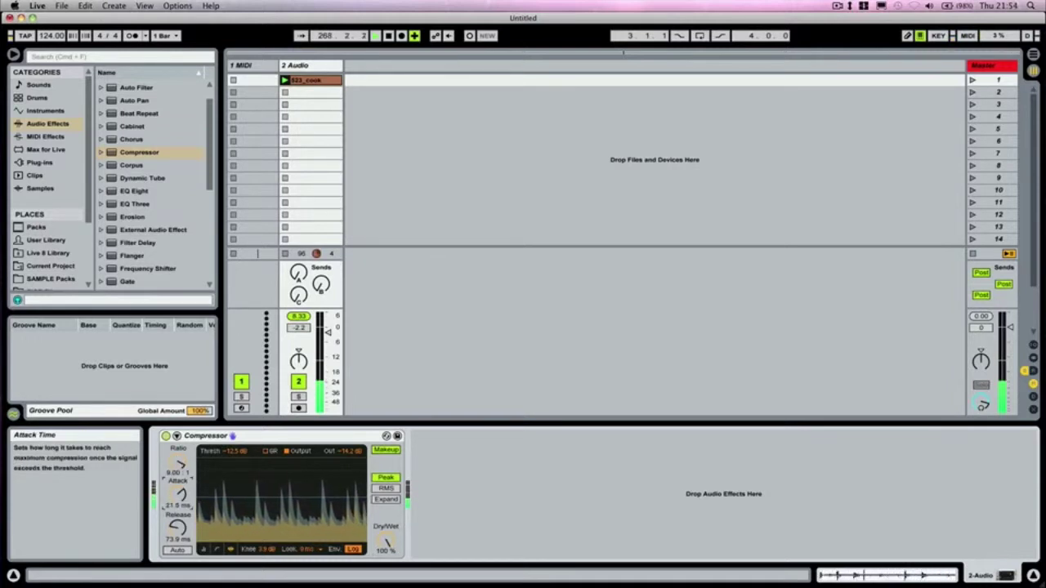
drag(168, 535, 168, 523)
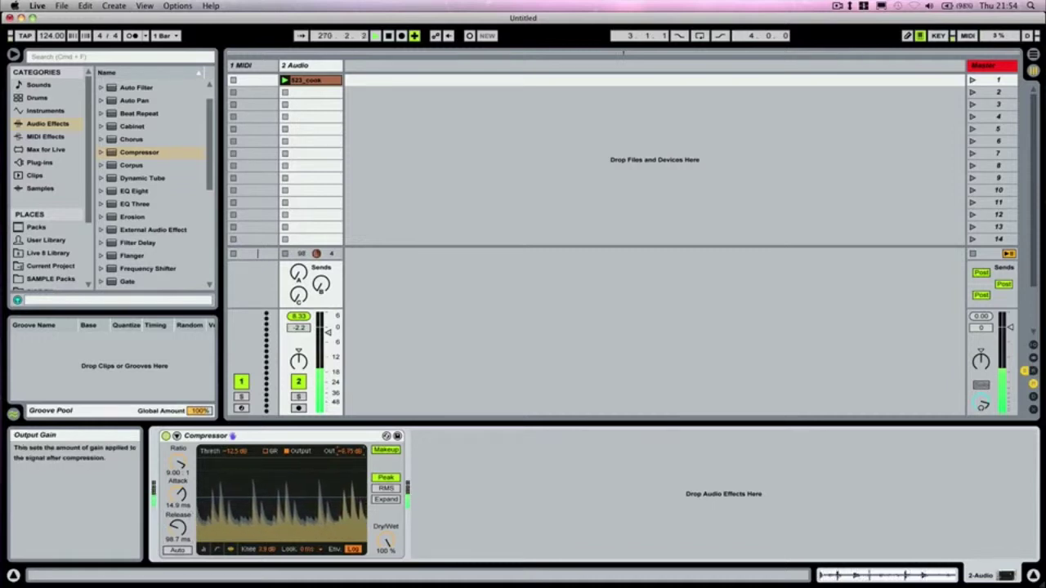
drag(181, 493, 180, 457)
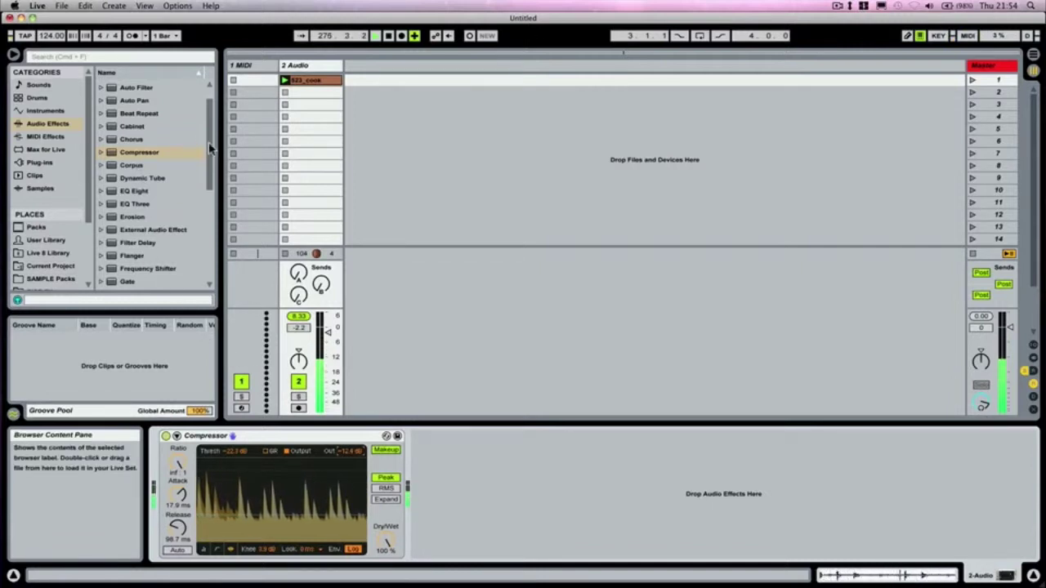
Add 565_cook.wav as audio track 3, launch its clip, and lower its volume to -4.3 dB.
drag(208, 146, 208, 160)
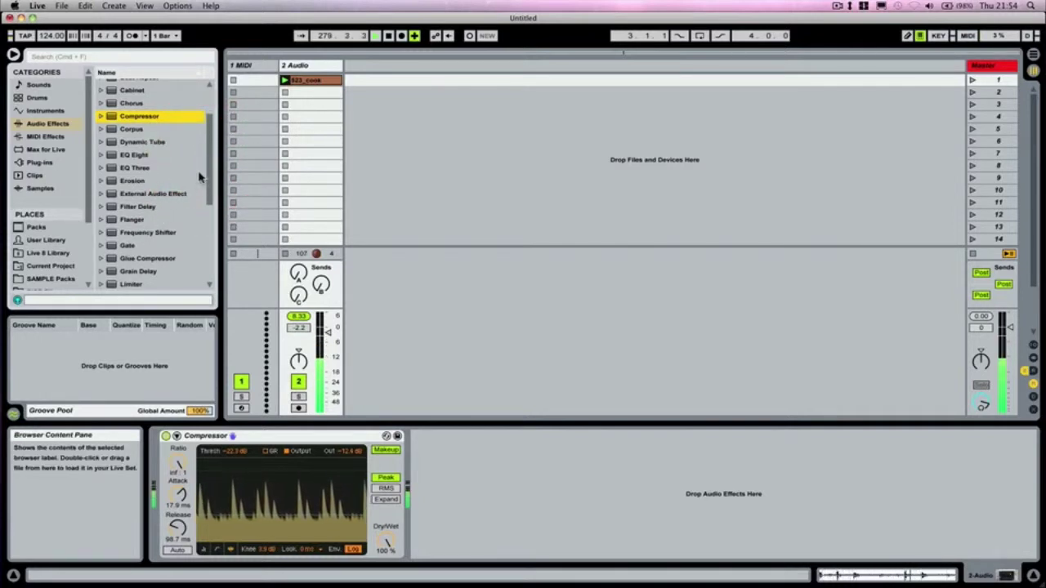
drag(89, 145, 90, 222)
click(40, 218)
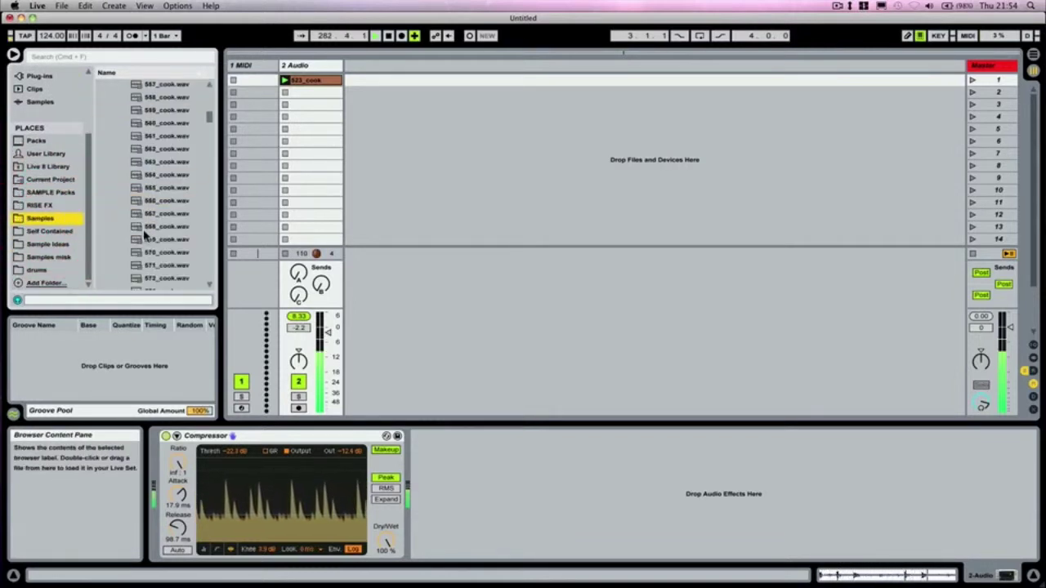
click(152, 201)
click(161, 189)
drag(160, 189, 360, 90)
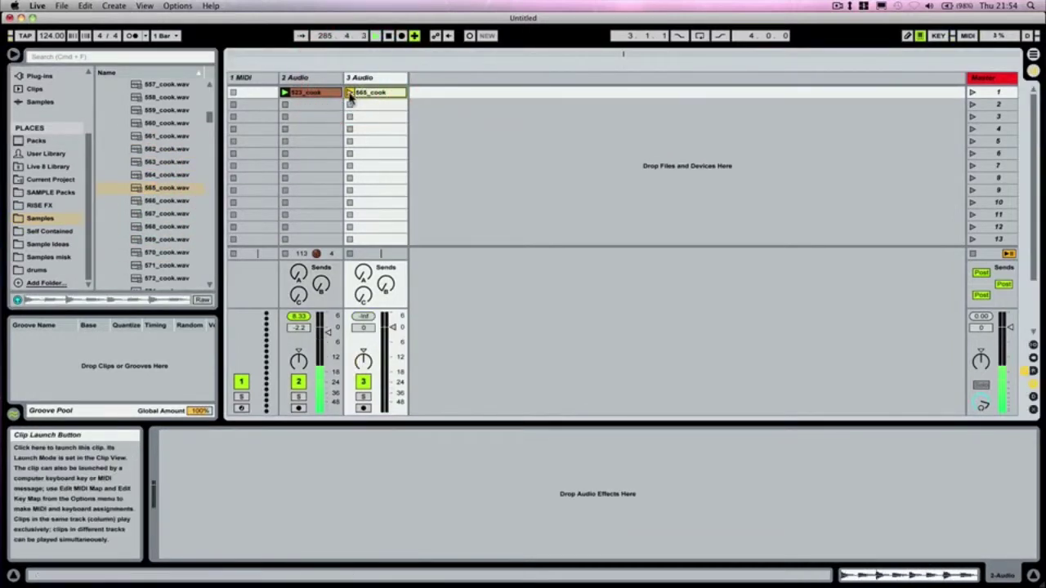
click(350, 93)
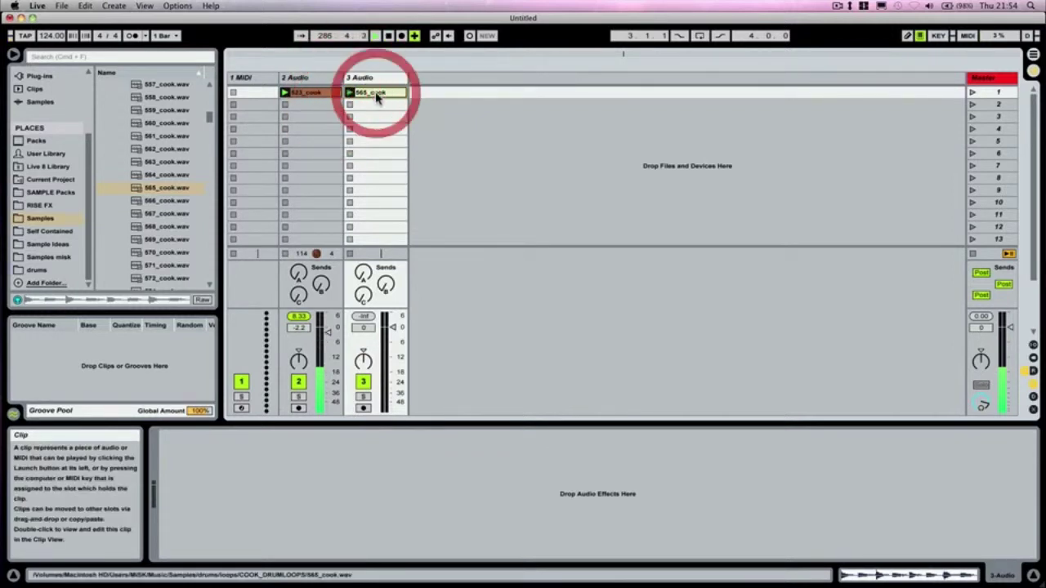
drag(392, 327, 392, 337)
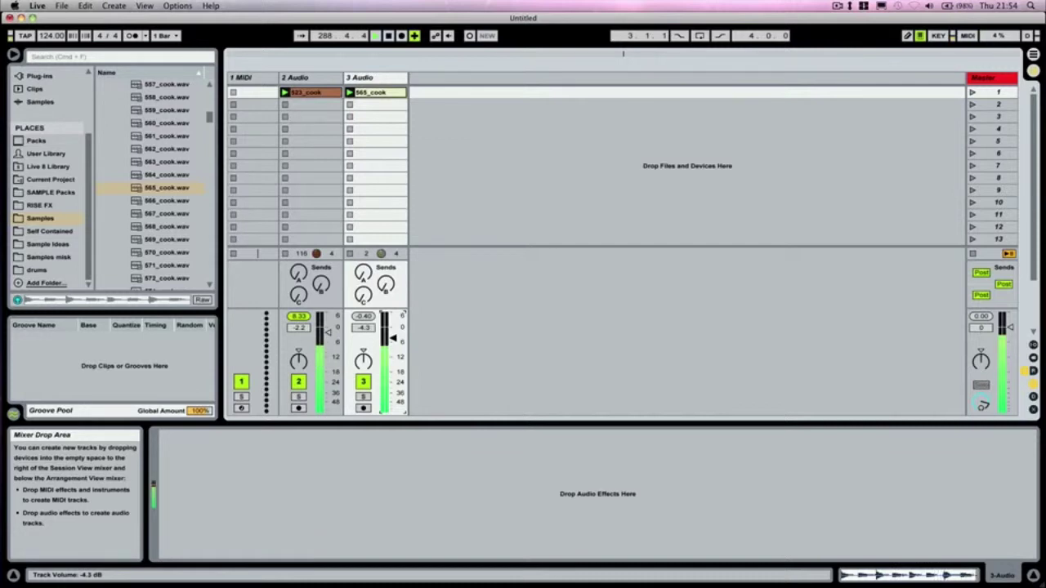
Add Electrified Kit 12 from Drums as a new track and create an empty MIDI clip.
click(86, 77)
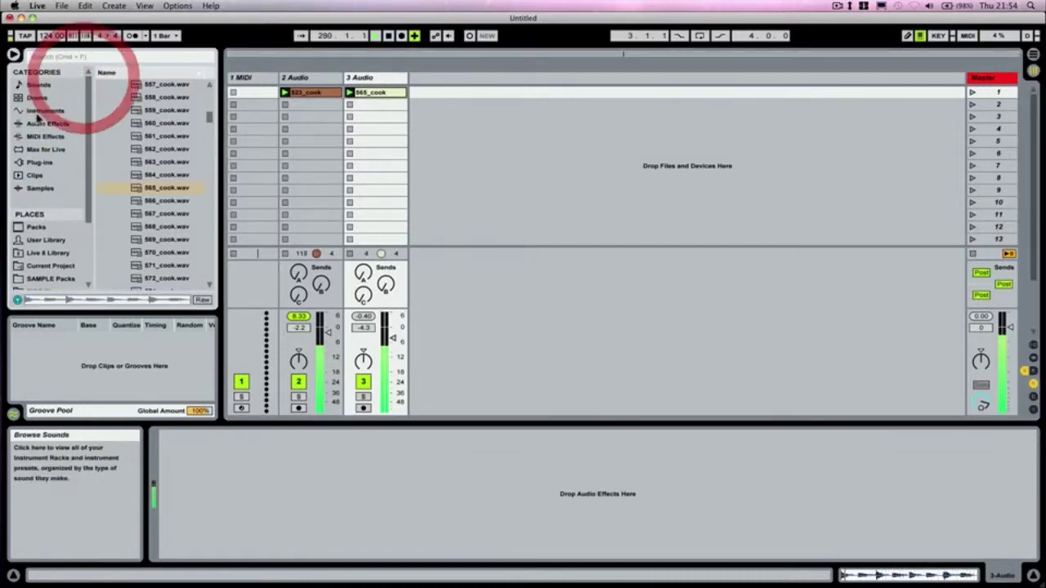
click(37, 97)
drag(151, 227, 443, 98)
click(437, 97)
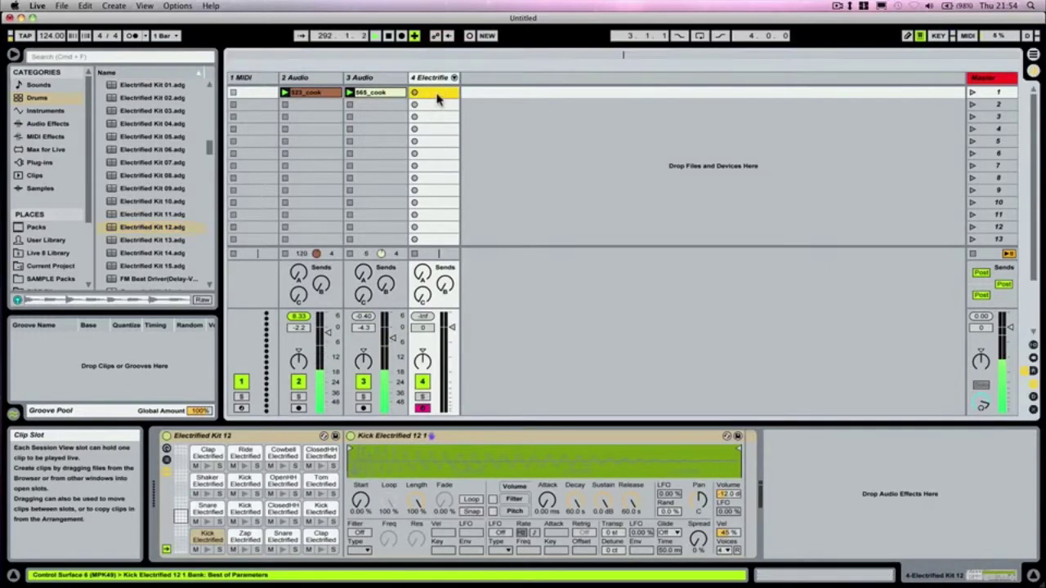
double_click(437, 97)
Draw kicks on every beat and snares on beats 1.2 and 1.4, then launch the clip.
mouse_move(409, 554)
mouse_down()
mouse_move(438, 526)
mouse_move(560, 518)
mouse_up()
key(super+d)
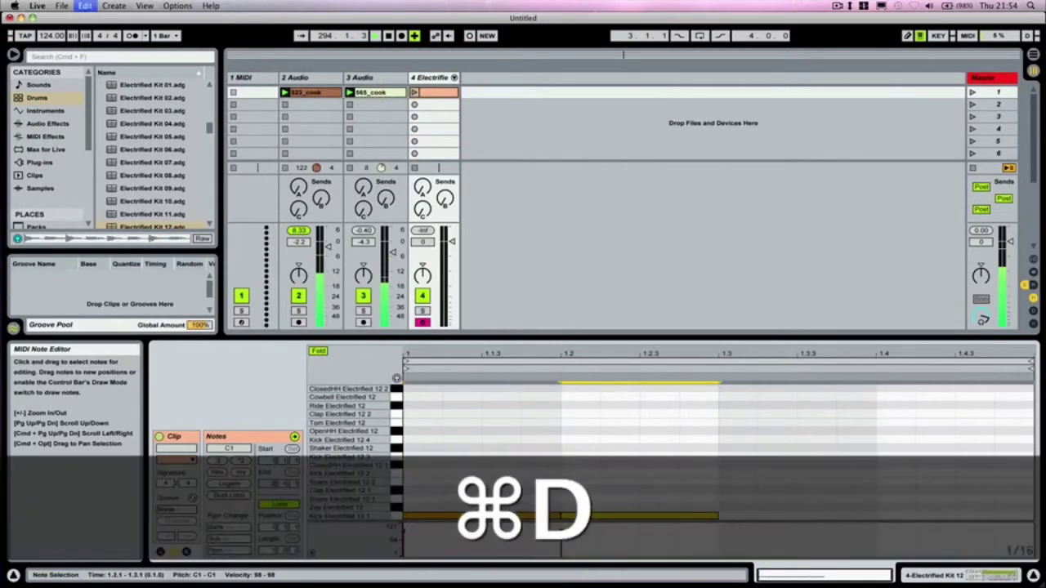
key(super+d)
key(super+d)
click(576, 499)
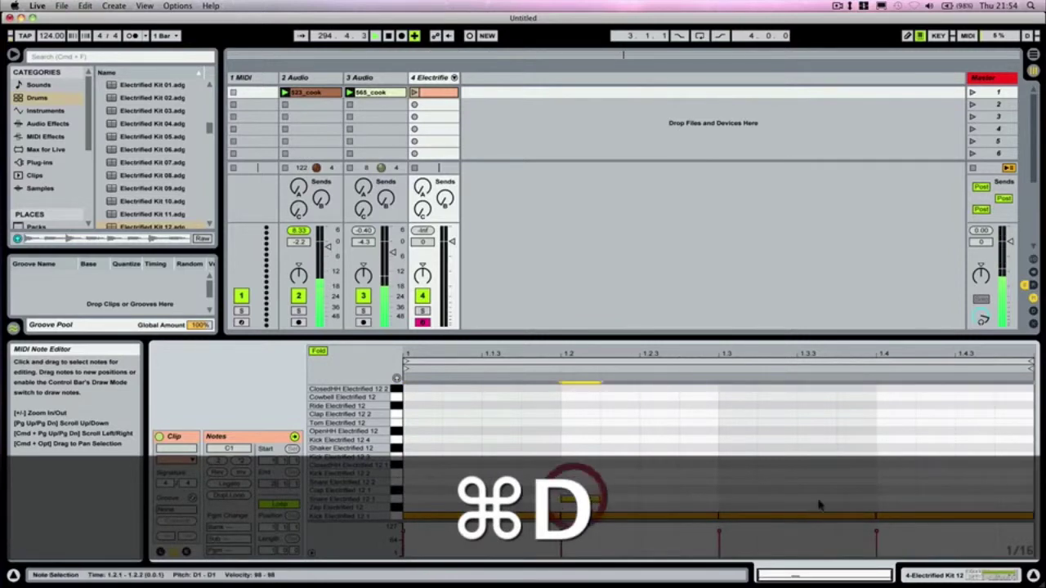
click(886, 499)
click(417, 91)
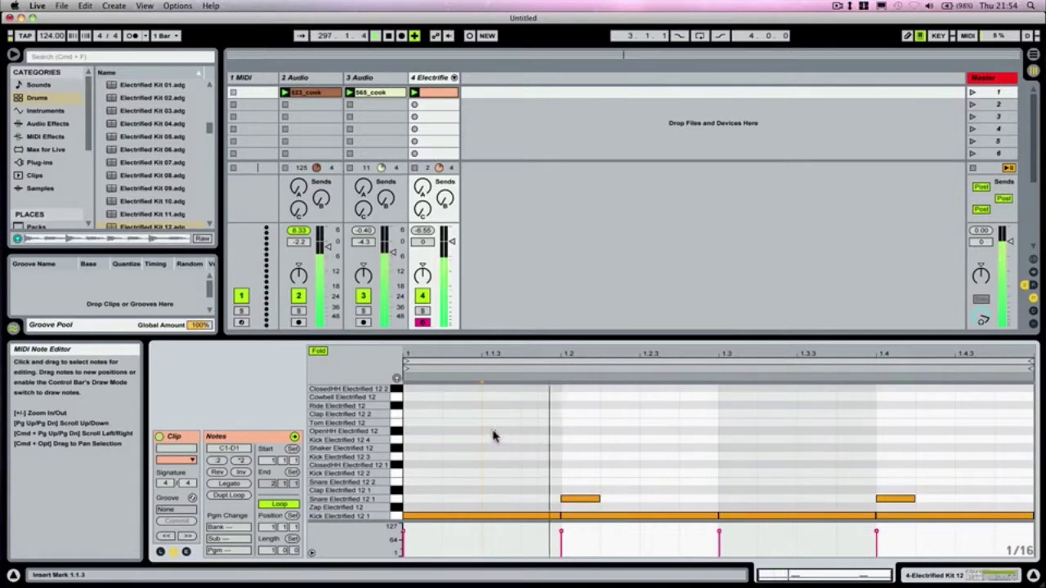
Add open hi-hats on the offbeats and closed hi-hats at 1.2.2, 1.4.2, 1.4.4 and 1.1.1.
mouse_move(492, 432)
mouse_down()
mouse_move(556, 431)
mouse_move(544, 460)
mouse_up()
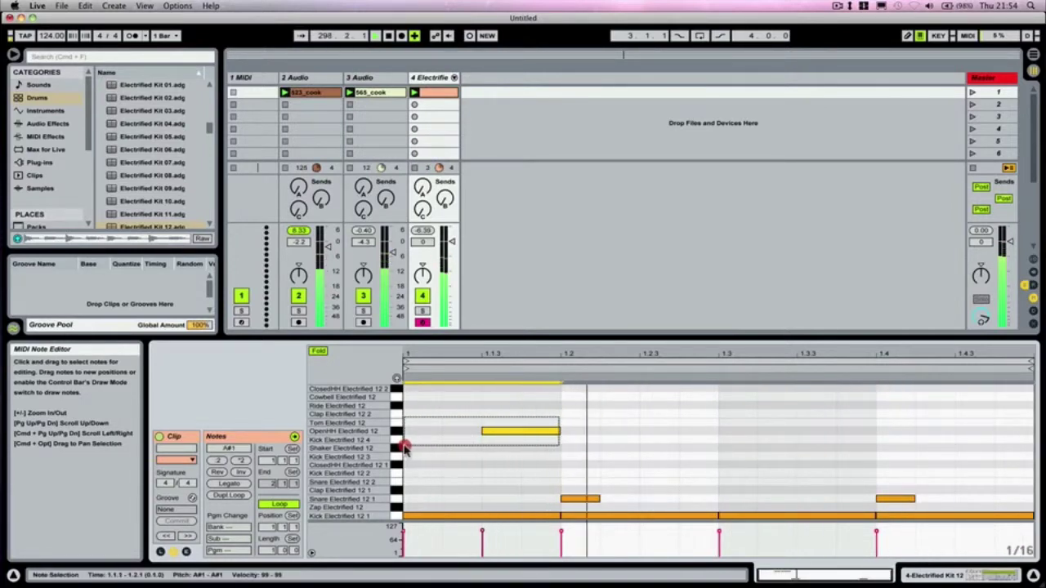
key(super+d)
key(super+d)
key(super+d)
click(622, 436)
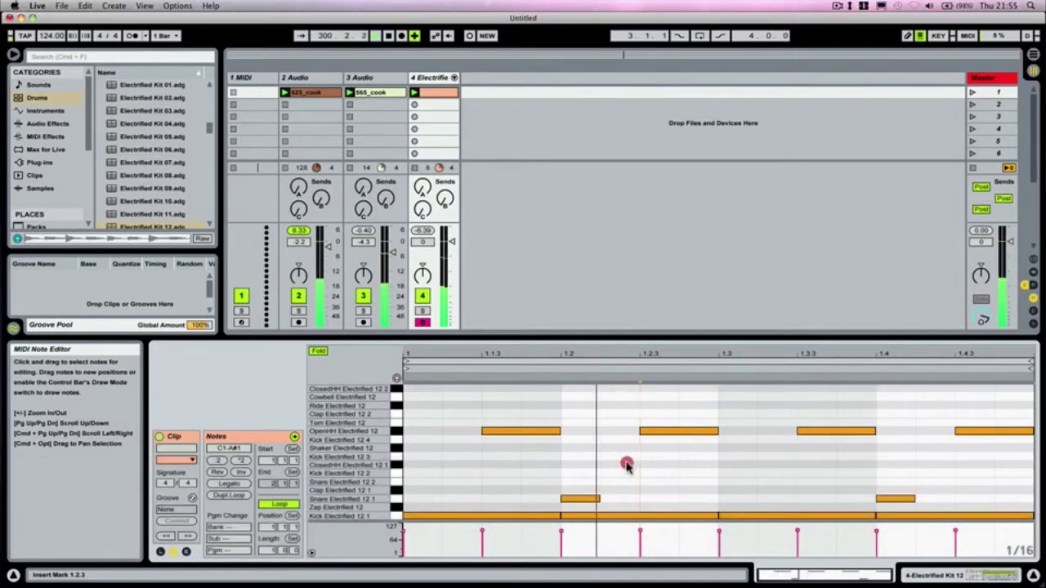
click(626, 464)
click(936, 465)
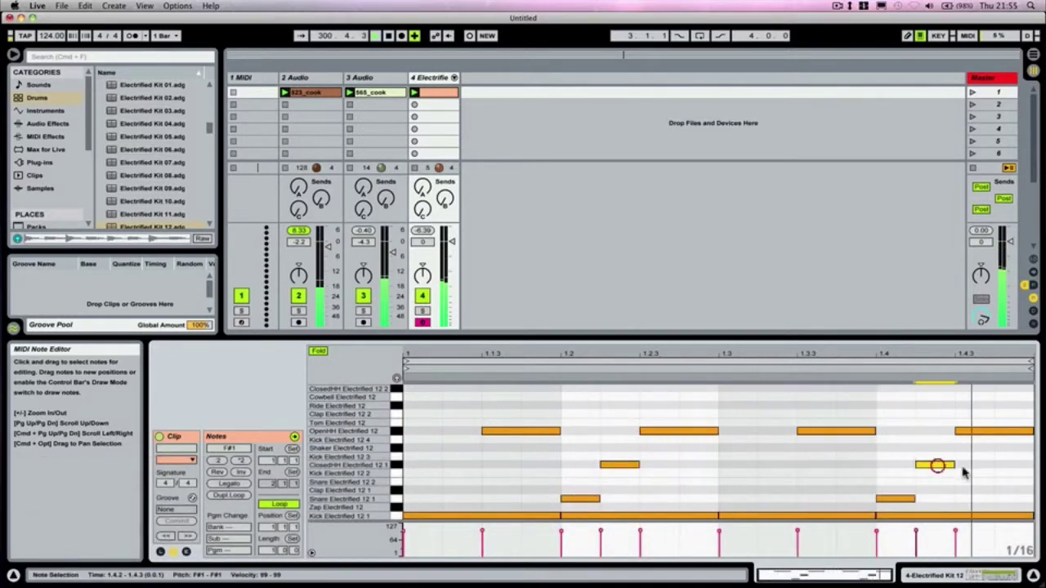
click(1013, 465)
click(423, 465)
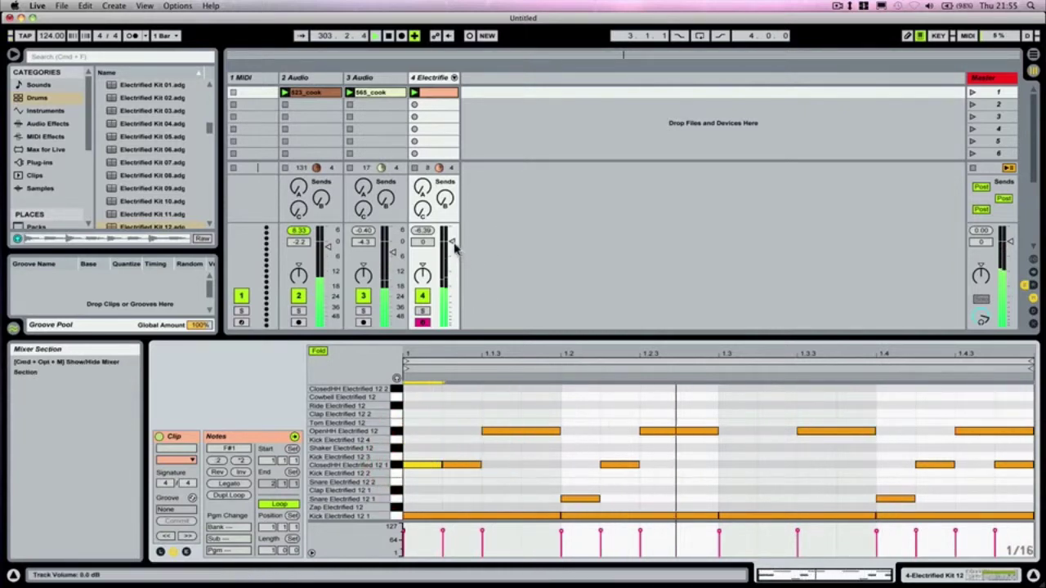
Lower the kit track's volume to -0.5 dB and select all three drum tracks.
drag(450, 242, 451, 246)
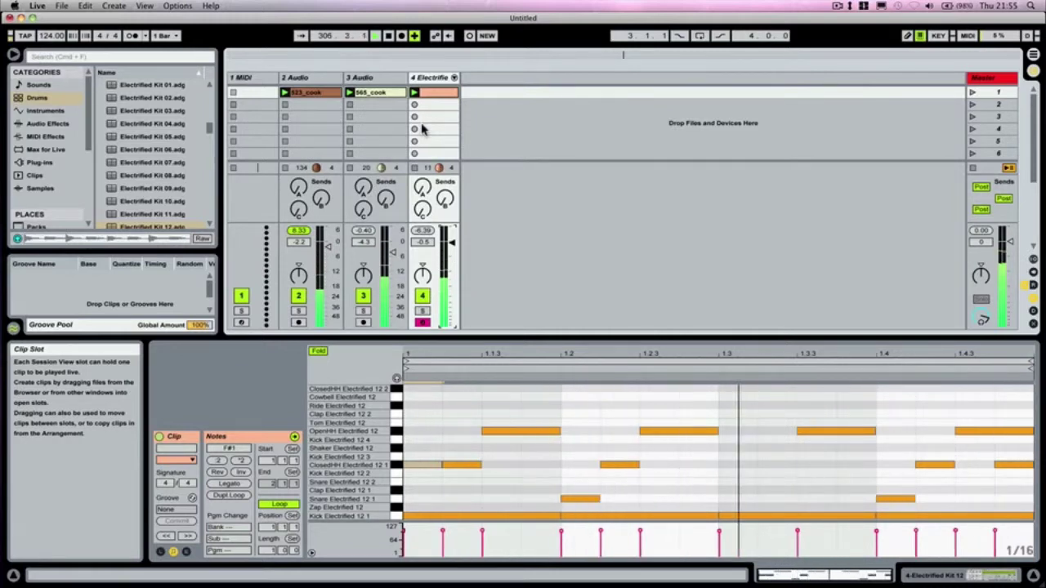
click(433, 78)
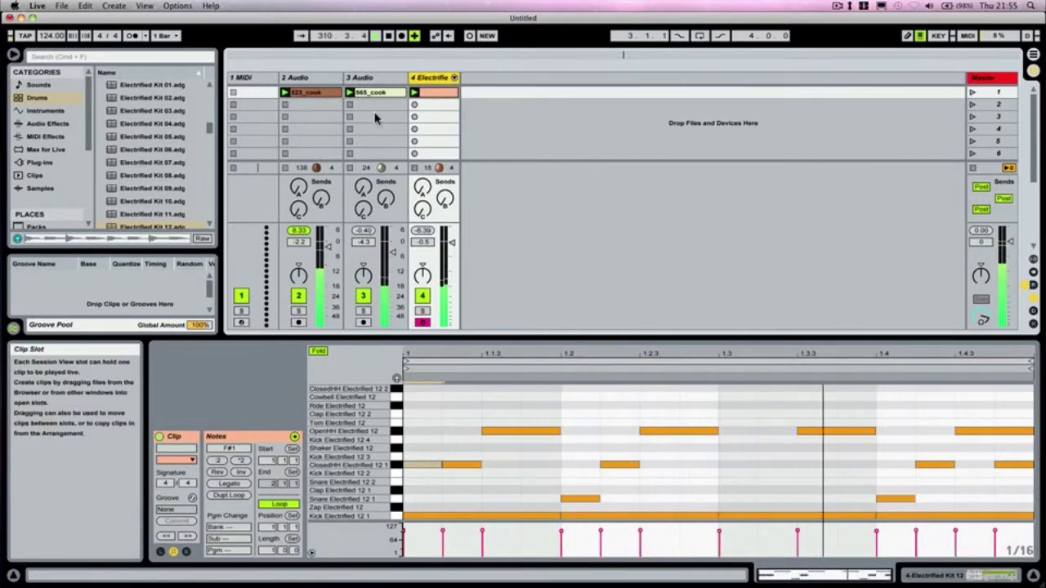
shift+click(323, 78)
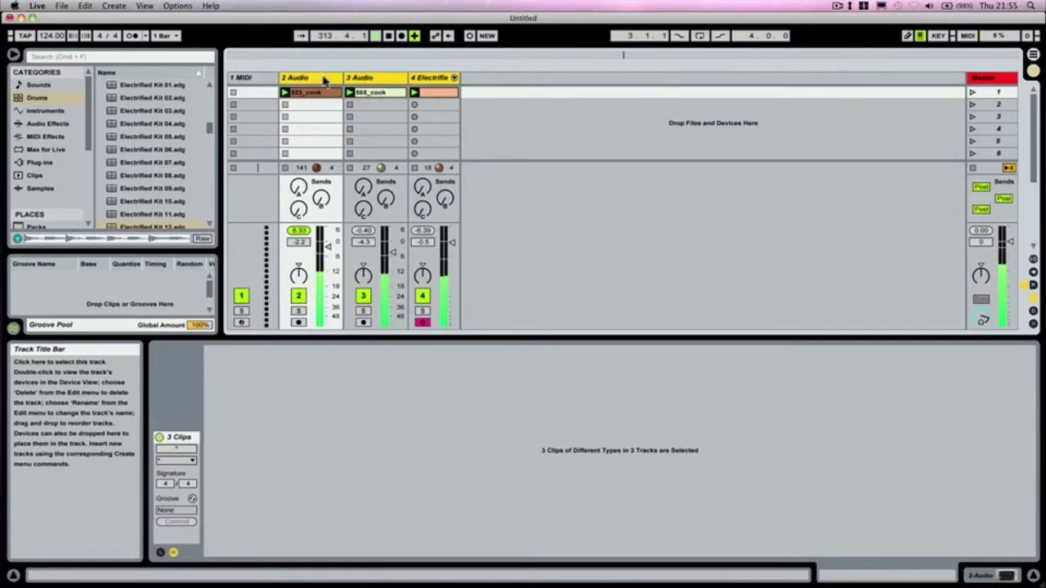
Group the selected drum tracks with ⌘G and rename the group 'Drm Bus'.
key(super+g)
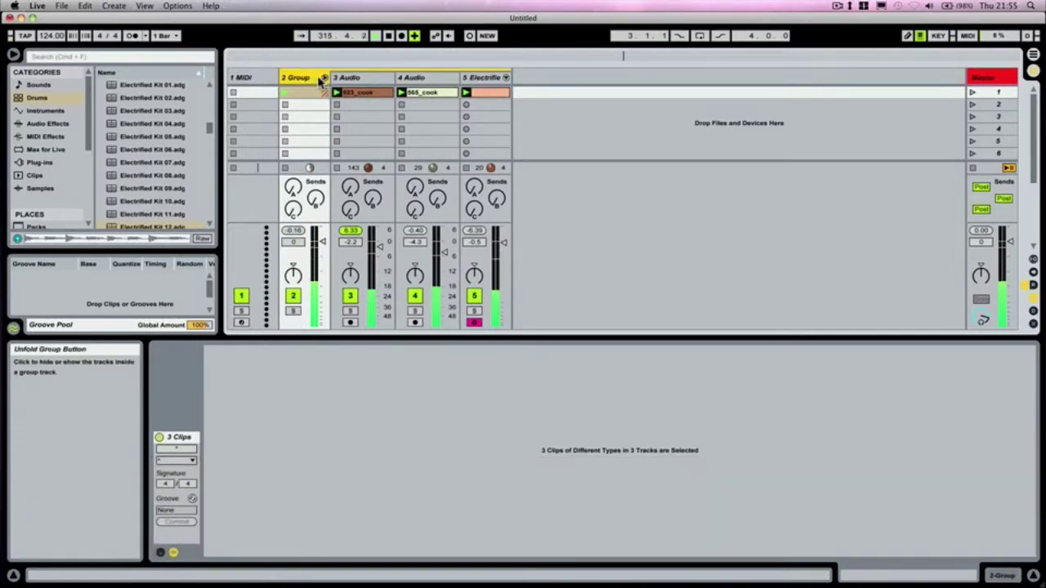
key(super+r)
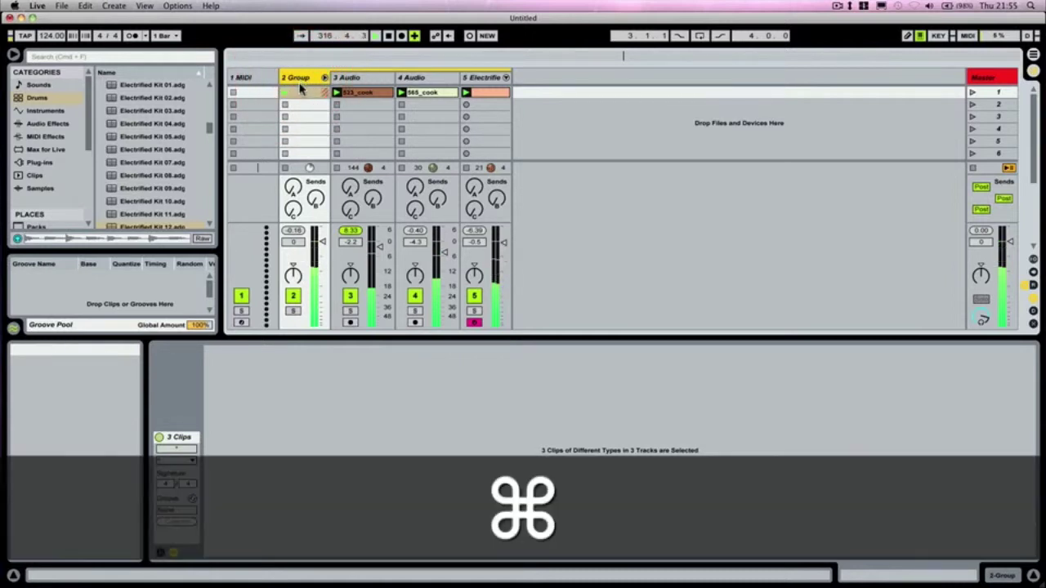
text(Drm Bus)
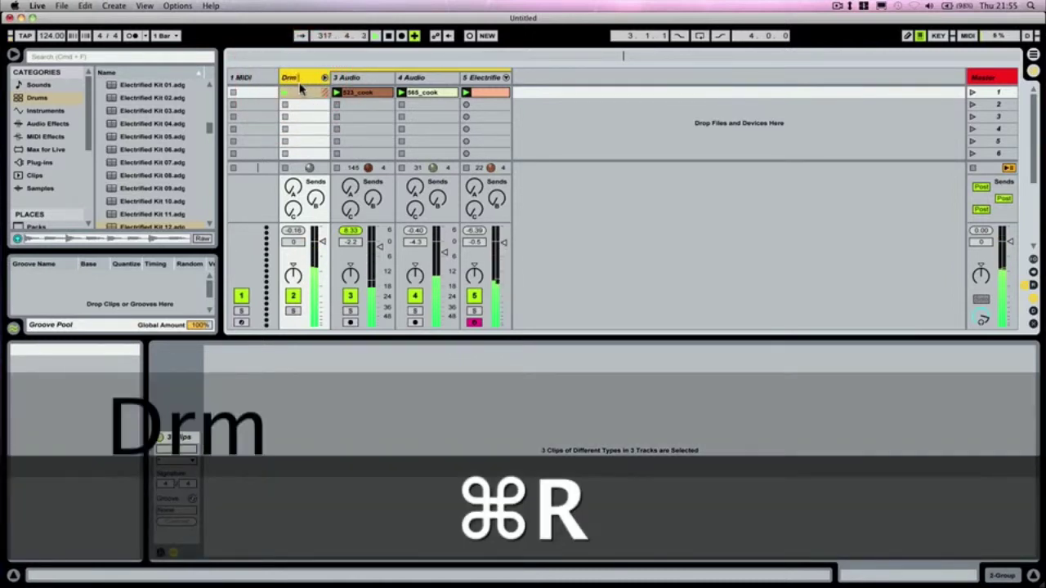
key(Return)
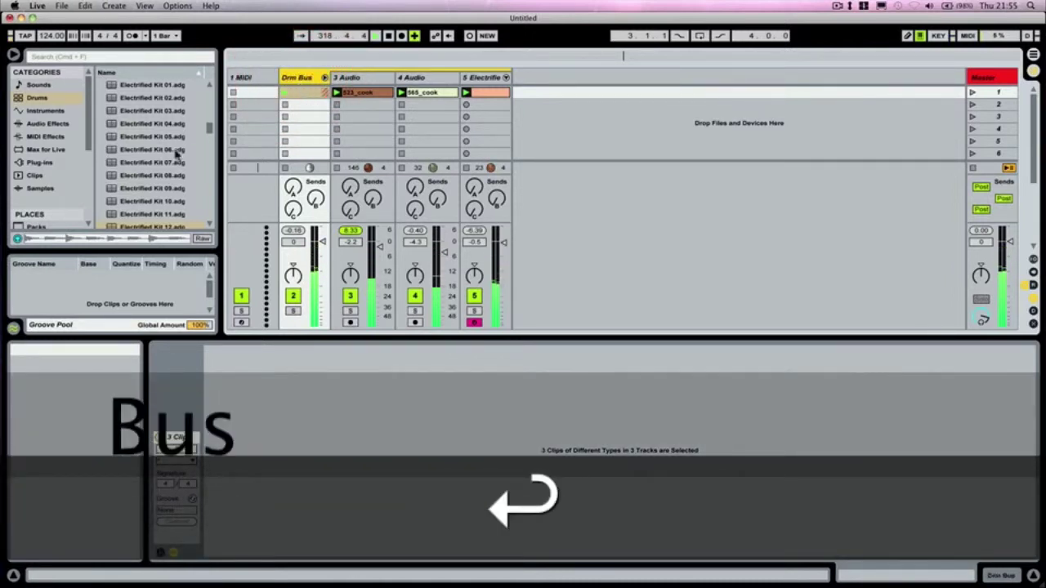
Put a Glue Compressor on the Drm Bus group and lower its threshold to -14.0 dB.
click(47, 124)
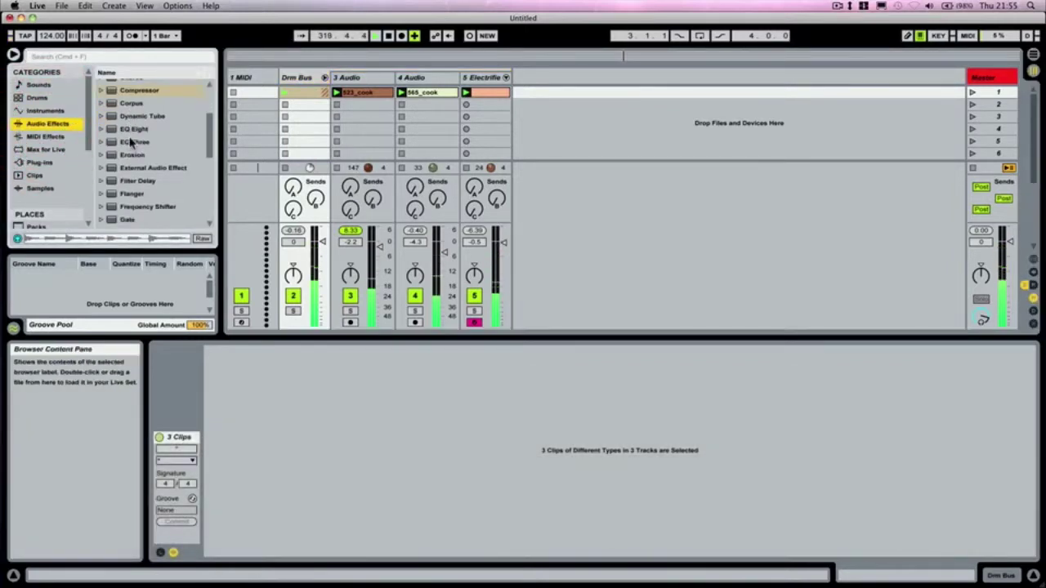
scroll(131, 141, down, 5)
drag(140, 143, 308, 133)
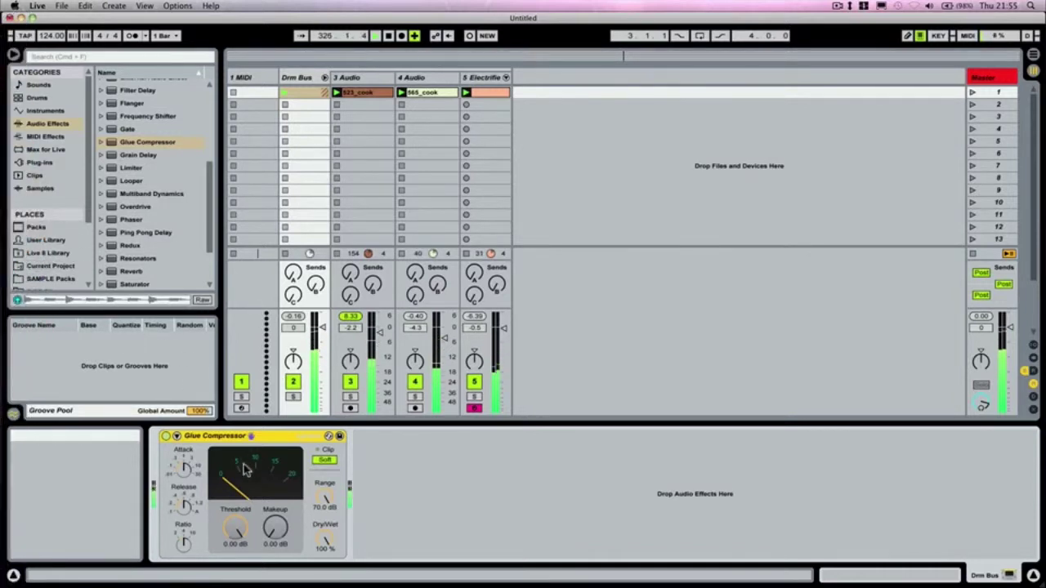
drag(231, 535, 231, 546)
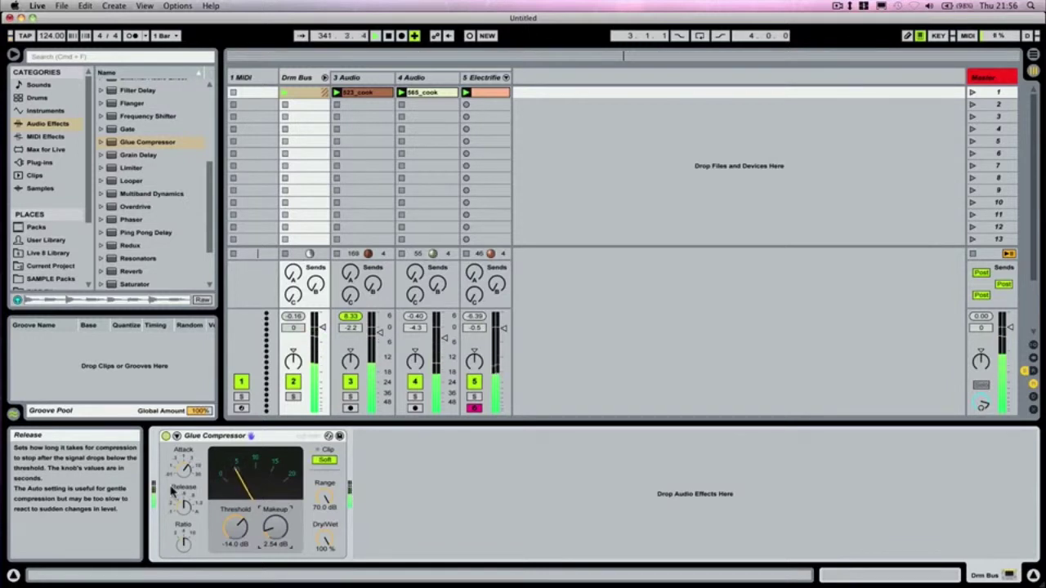
Toggle the Glue Compressor off and on twice to compare the bus with and without it.
click(166, 437)
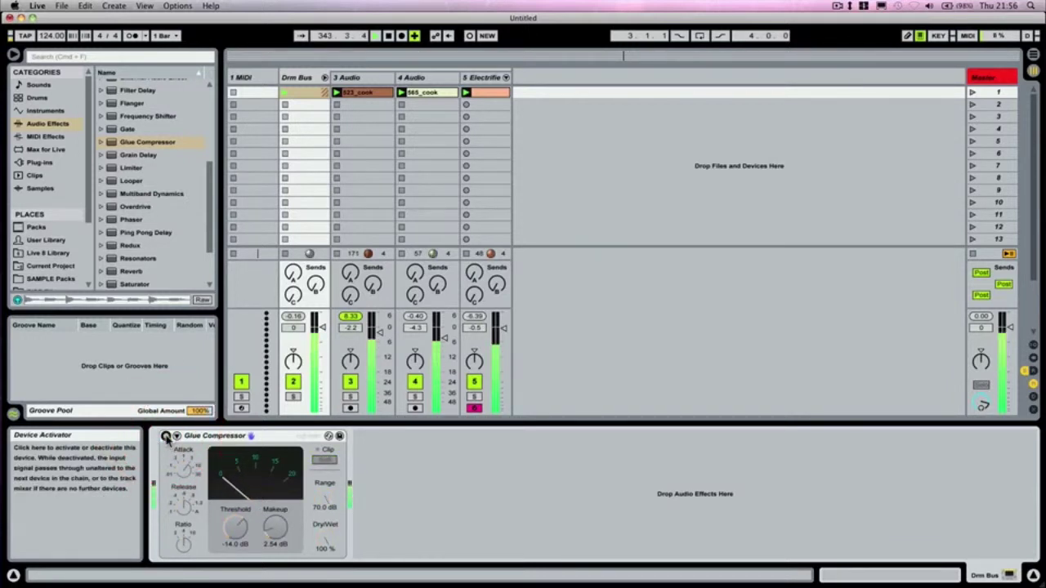
click(166, 436)
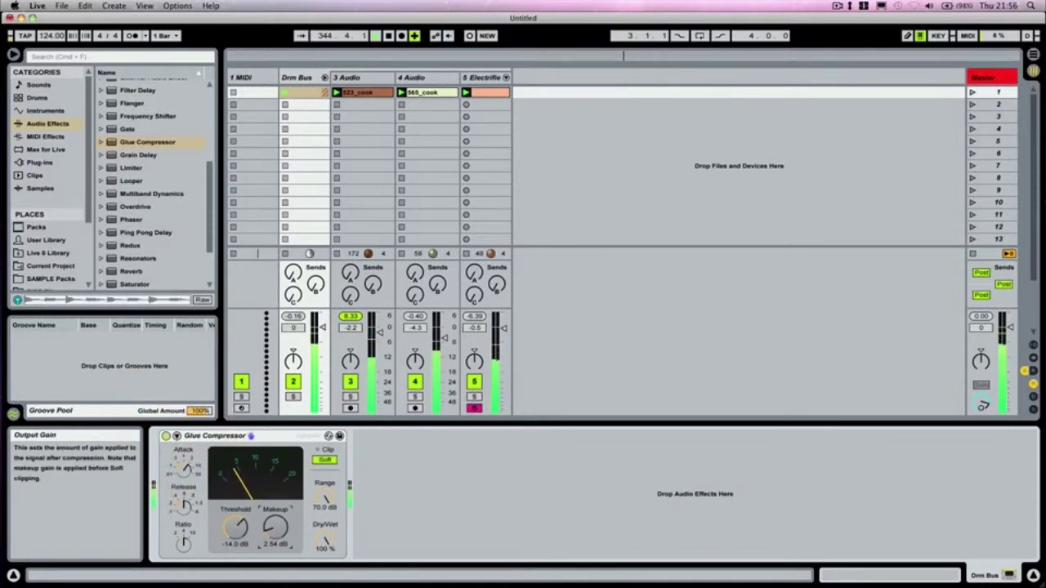
click(166, 436)
click(166, 437)
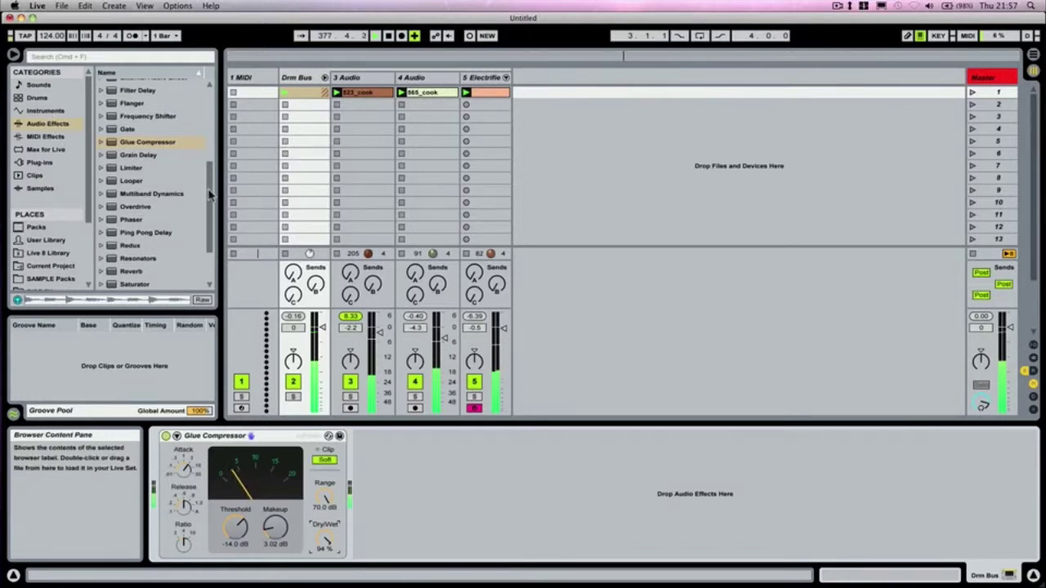
Add a Gate after the Glue Compressor, then raise its threshold and shorten its release.
drag(209, 192, 206, 145)
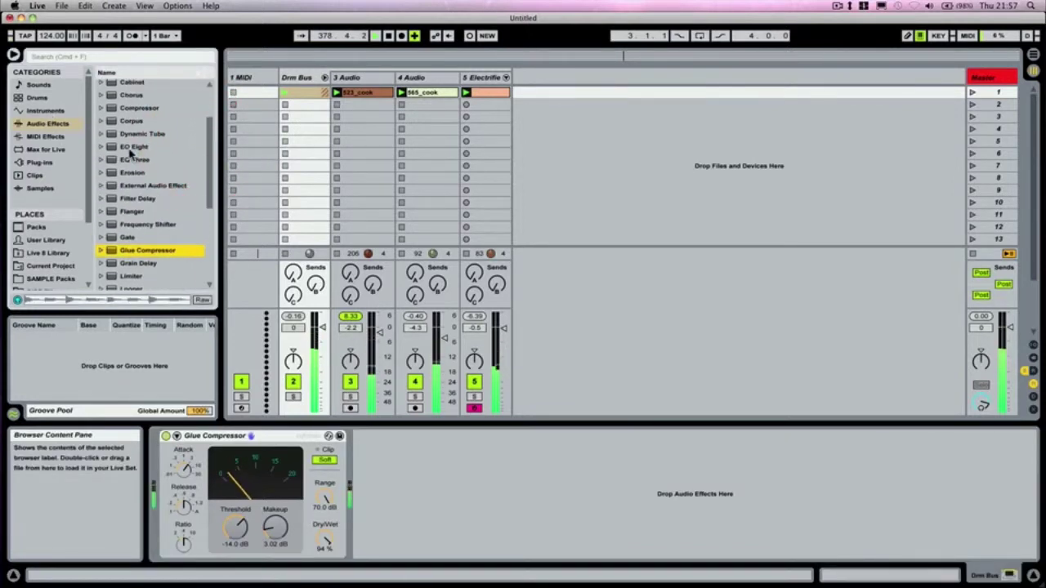
double_click(131, 236)
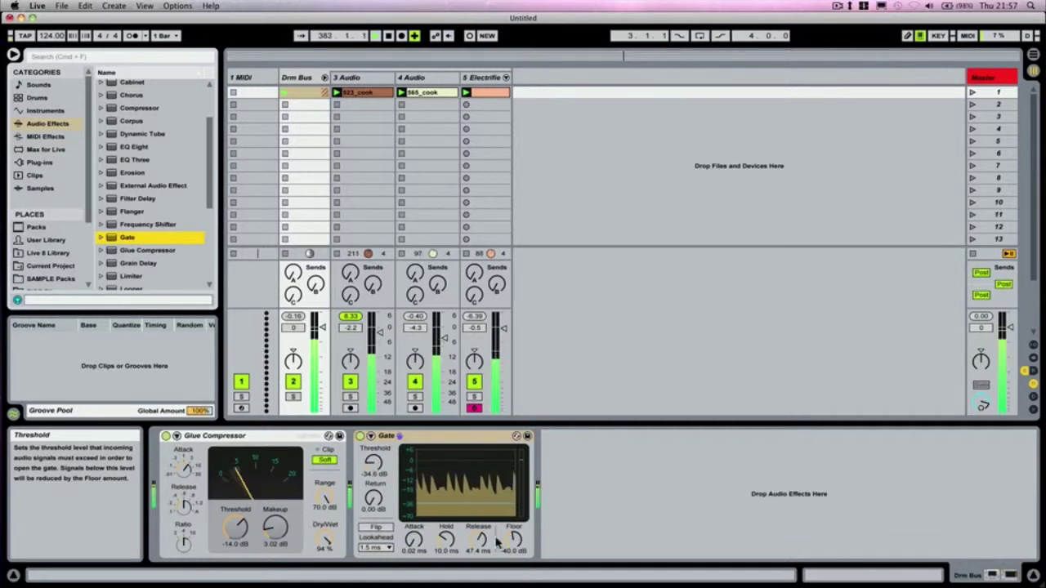
drag(432, 501, 432, 495)
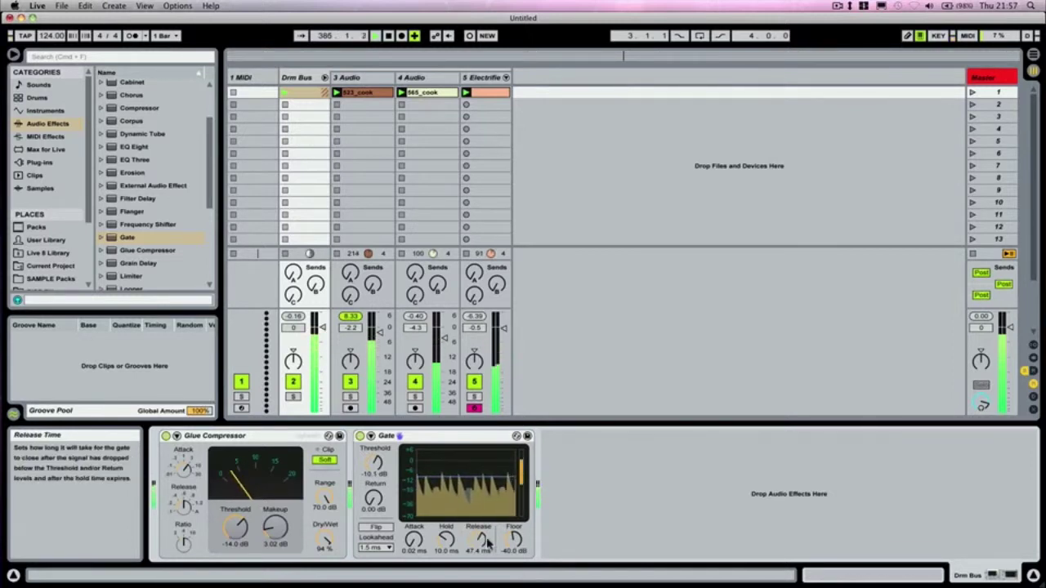
drag(478, 540, 477, 549)
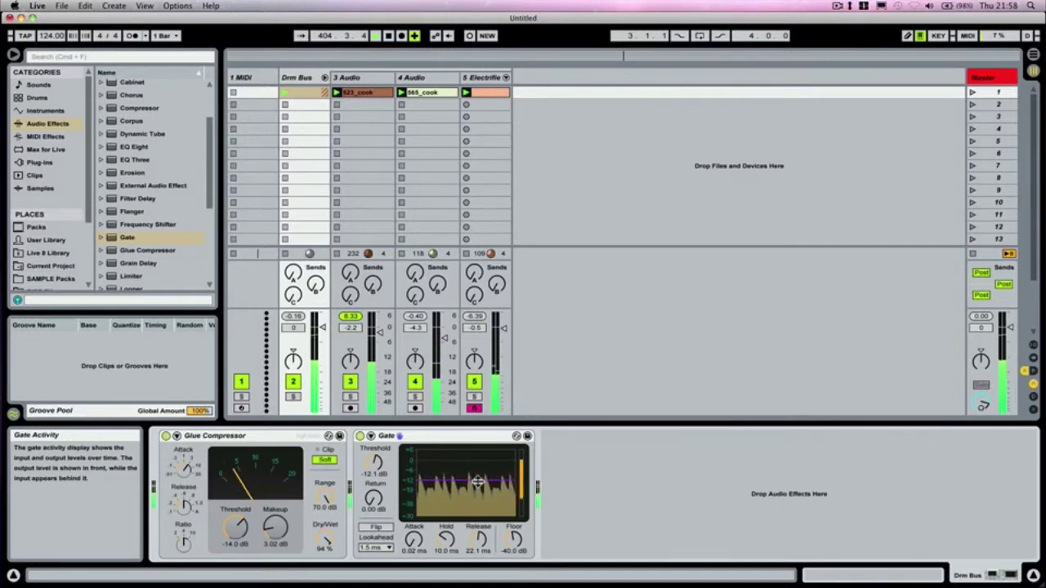
Fine-tune the Gate threshold down to about -15.4 dB.
drag(478, 482, 478, 485)
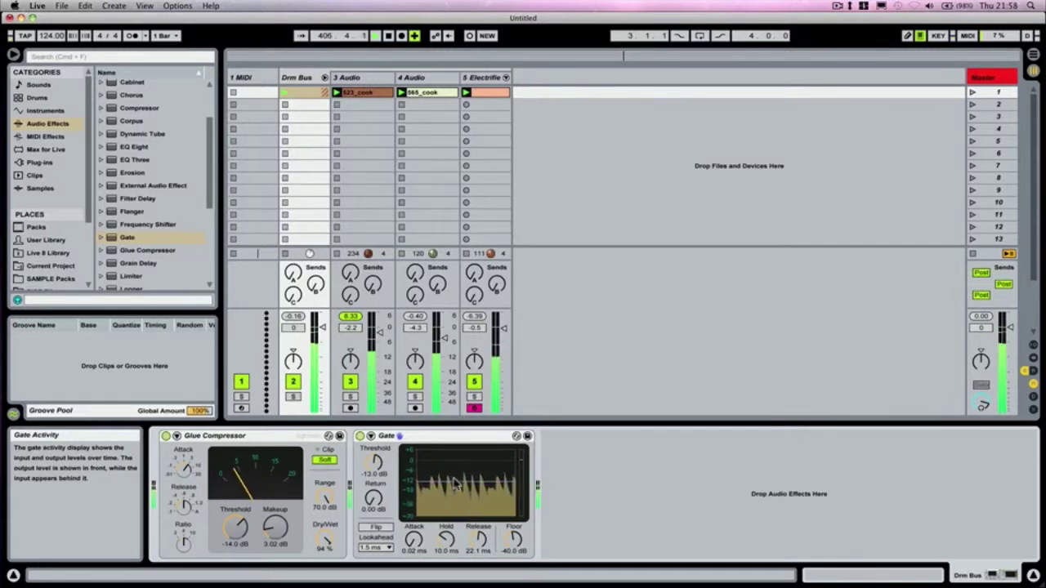
mouse_move(456, 484)
mouse_down()
mouse_move(456, 505)
mouse_move(455, 480)
mouse_up()
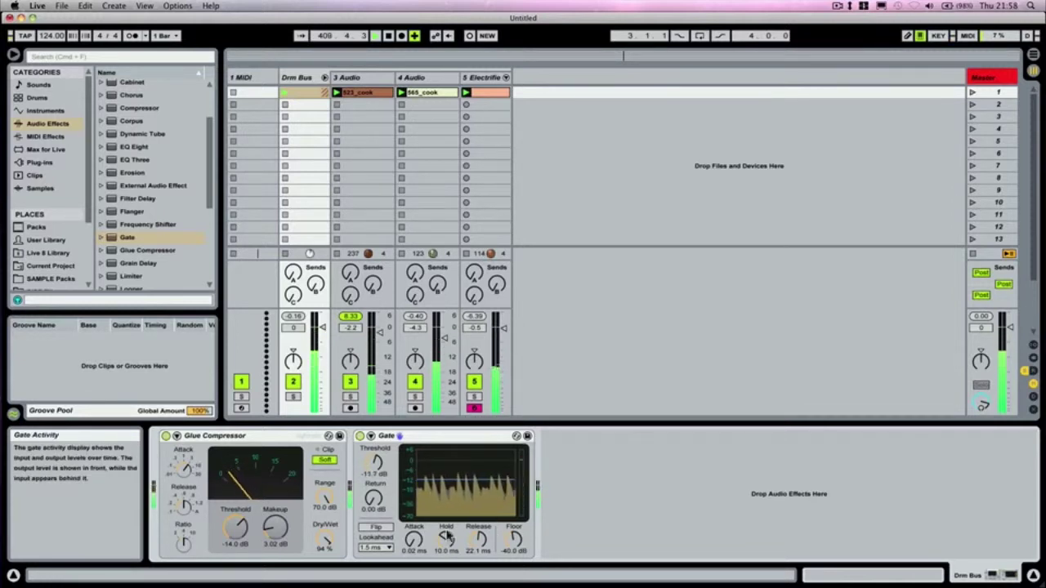
drag(457, 480, 458, 489)
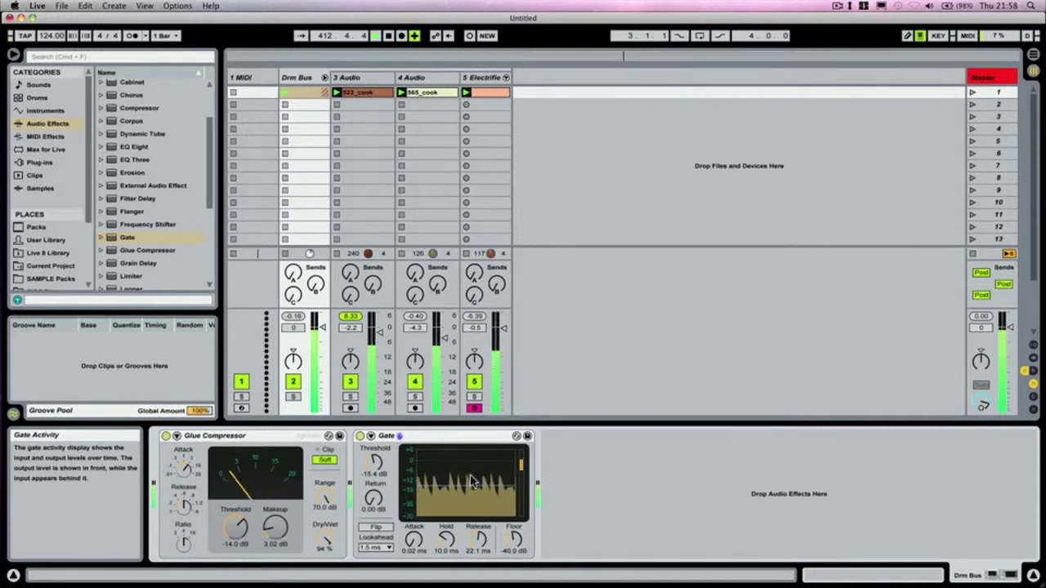
Add an EQ Eight after the Gate, enable Audition and switch on band 5.
double_click(137, 147)
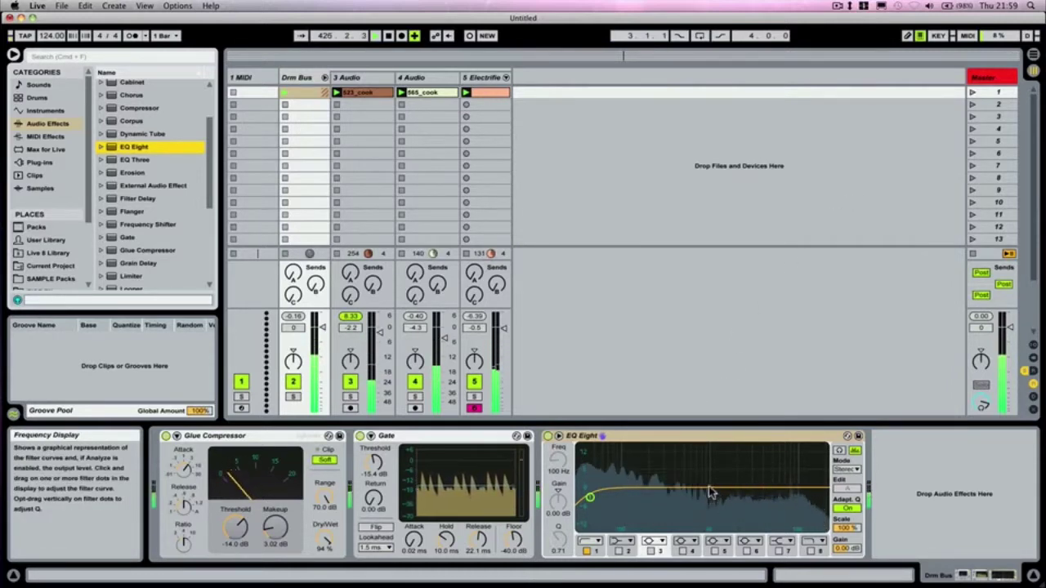
click(839, 452)
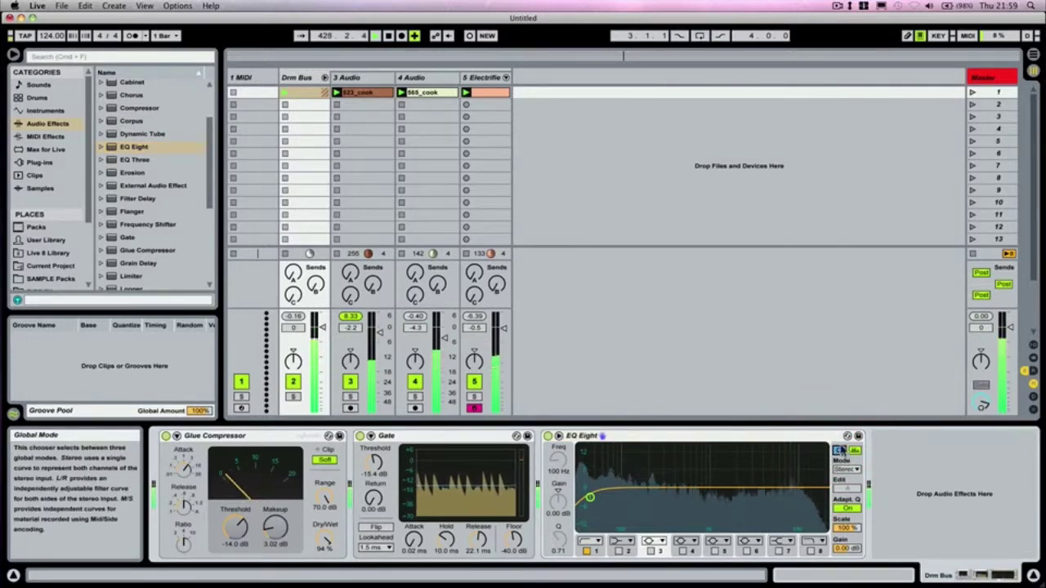
click(716, 551)
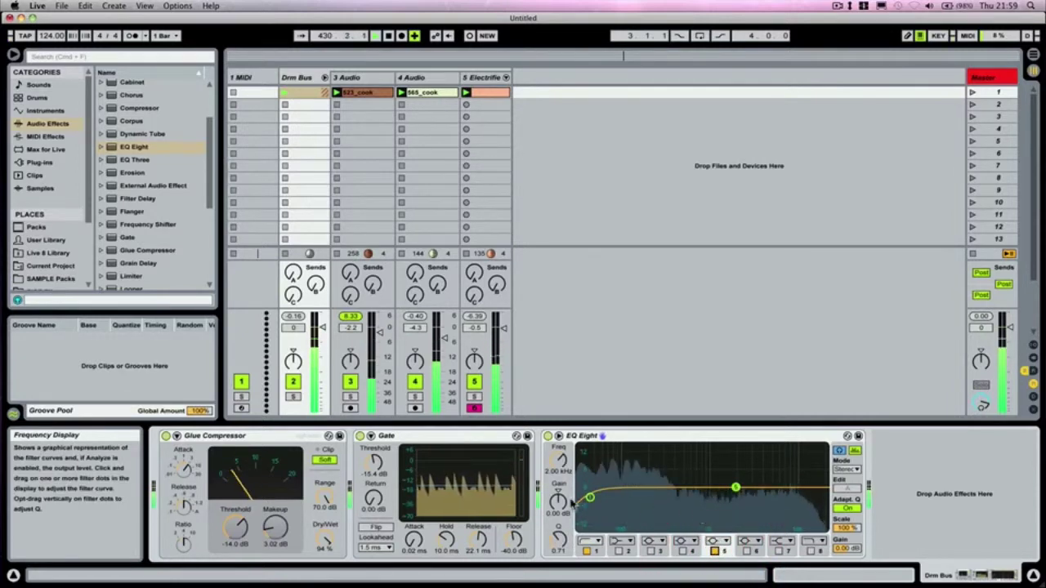
Boost and sweep band 5, then pull it into a -13.1 dB notch near 2.69 kHz.
drag(562, 504, 562, 490)
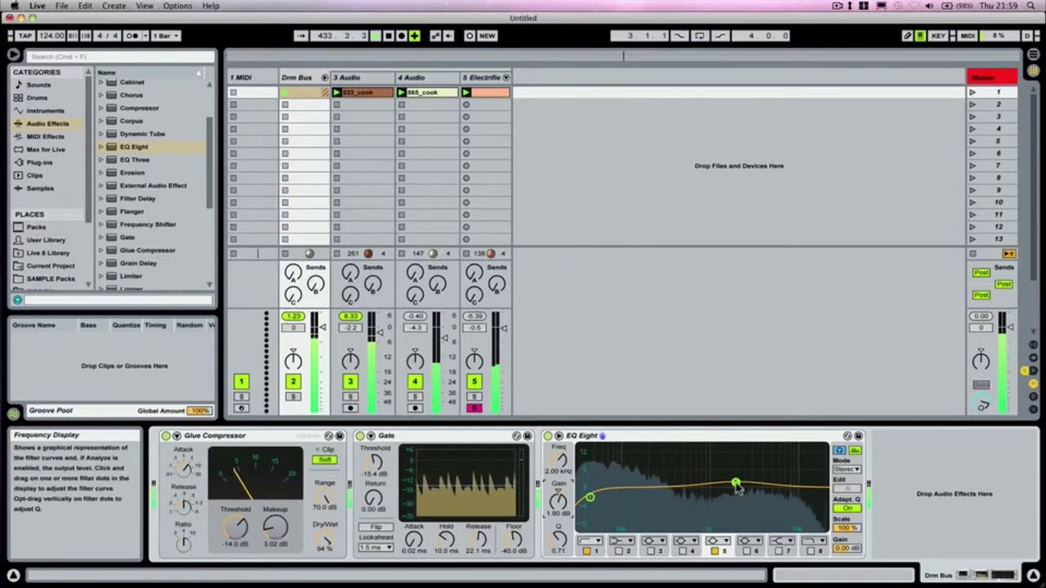
drag(731, 466, 742, 446)
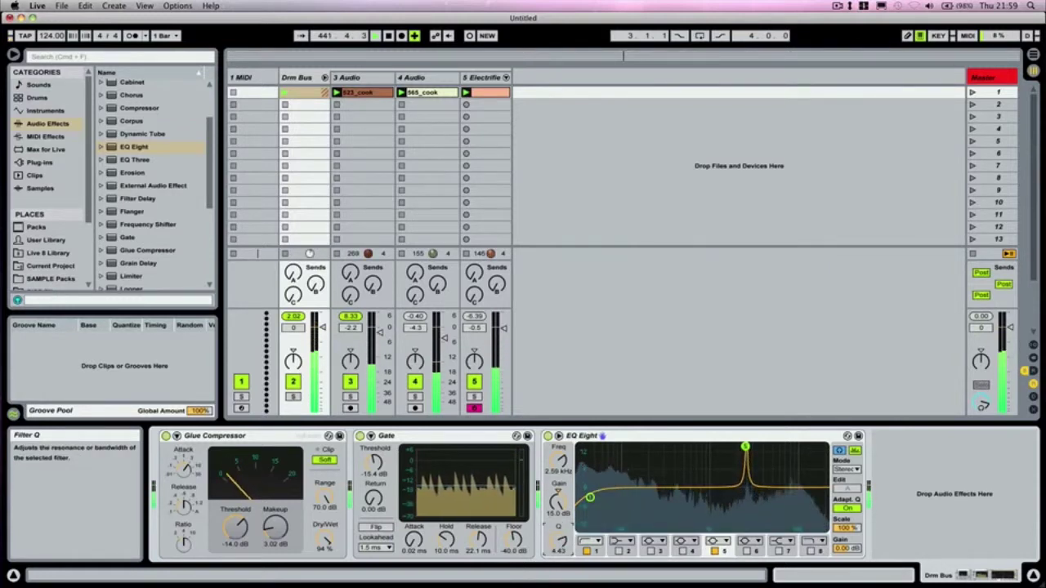
drag(747, 451, 747, 450)
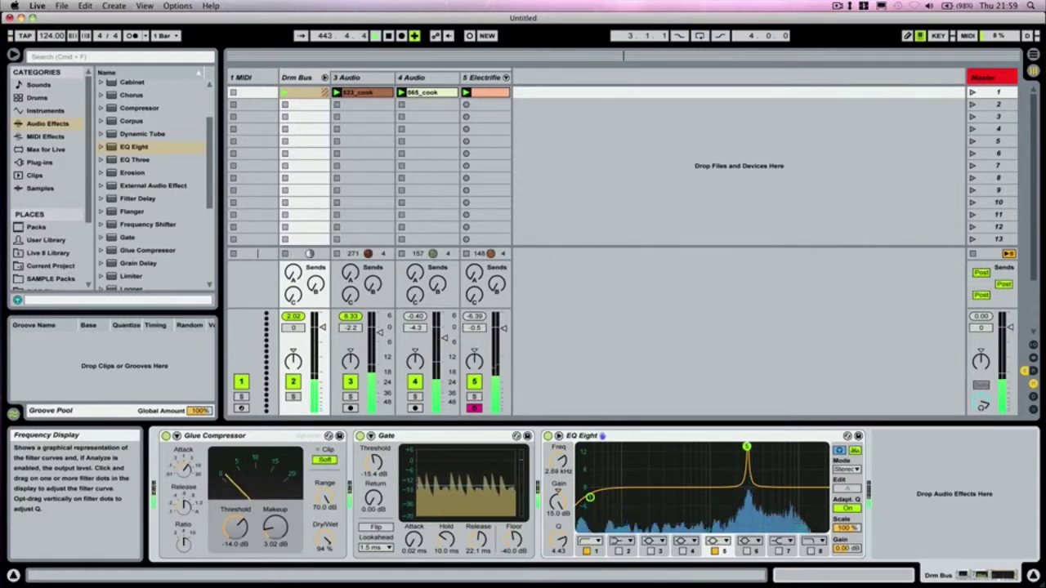
drag(565, 503, 566, 531)
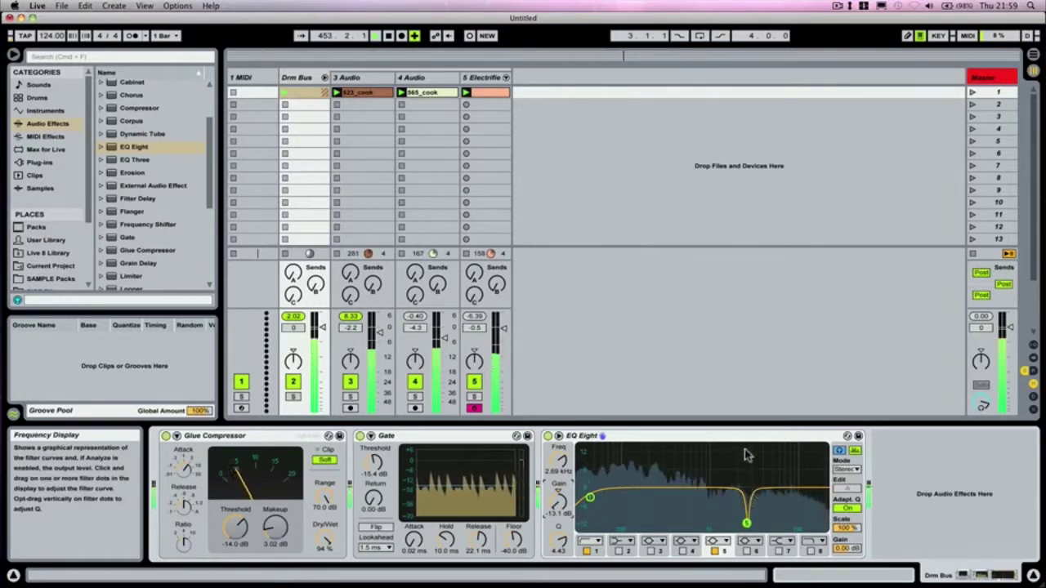
Lift band 5 from the notch, widen its Q, and turn Audition off.
drag(746, 524, 750, 489)
drag(559, 540, 559, 564)
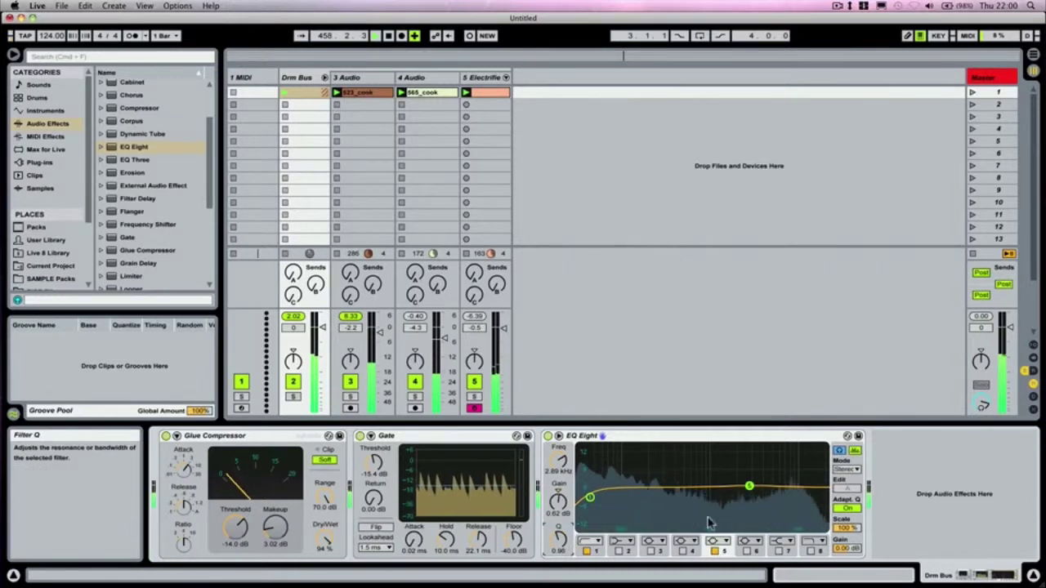
drag(748, 486, 740, 482)
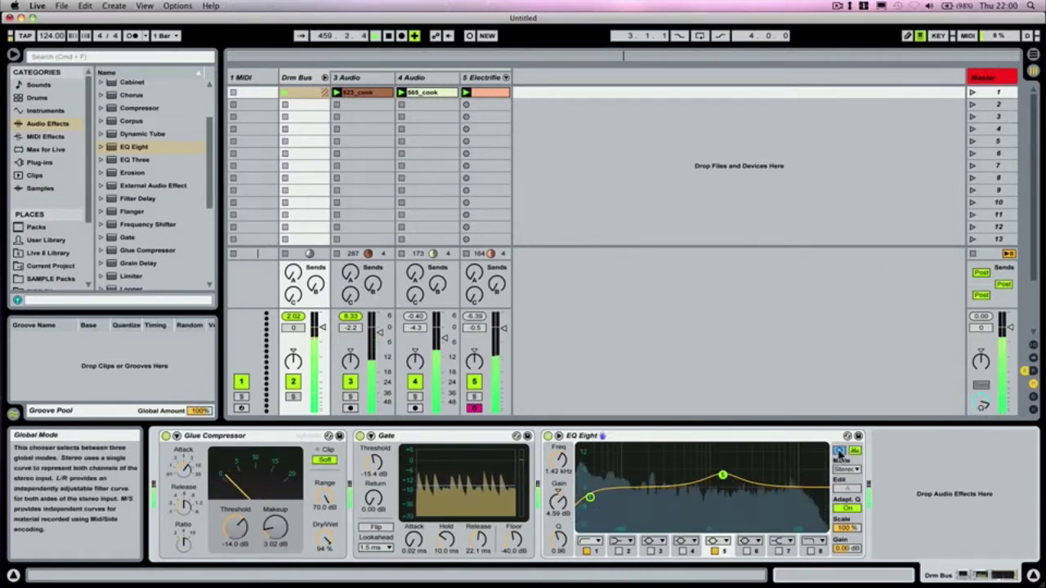
click(839, 450)
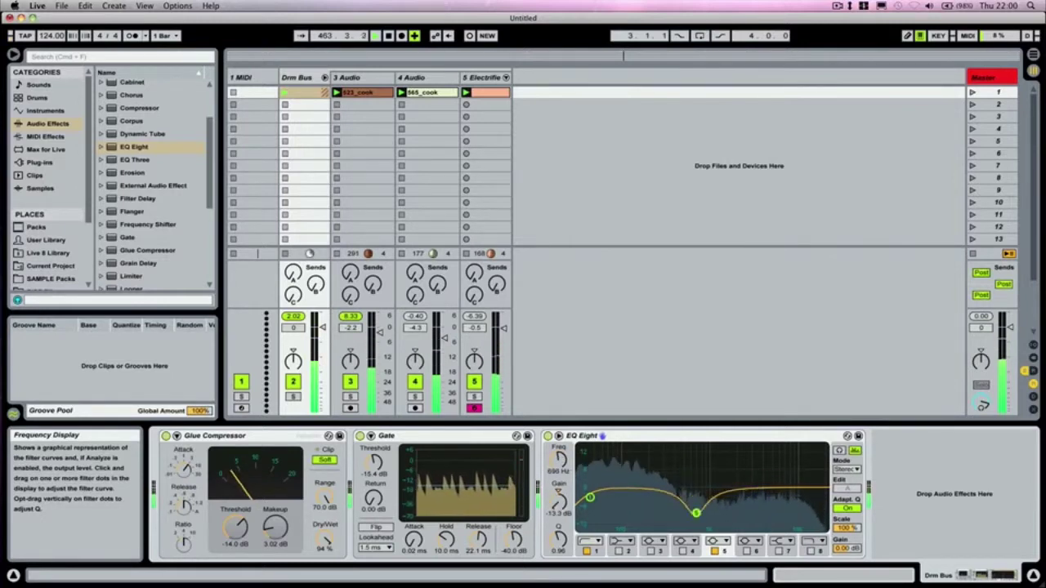
Sweep band 5 to a broad, nearly flat 1.12 kHz bell with Q 0.96, toggling Adapt. Q.
drag(695, 522, 696, 528)
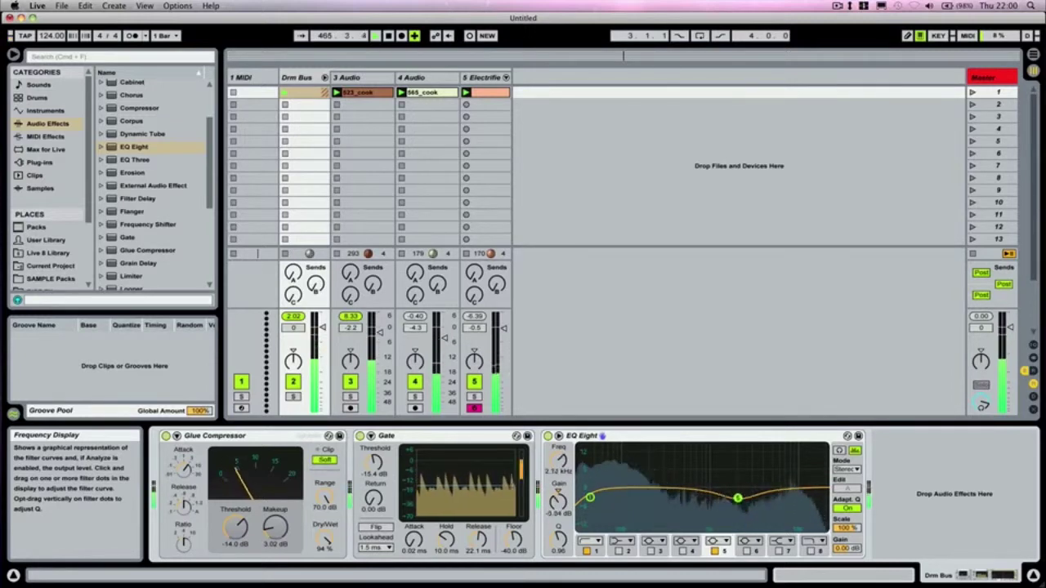
drag(636, 477, 639, 480)
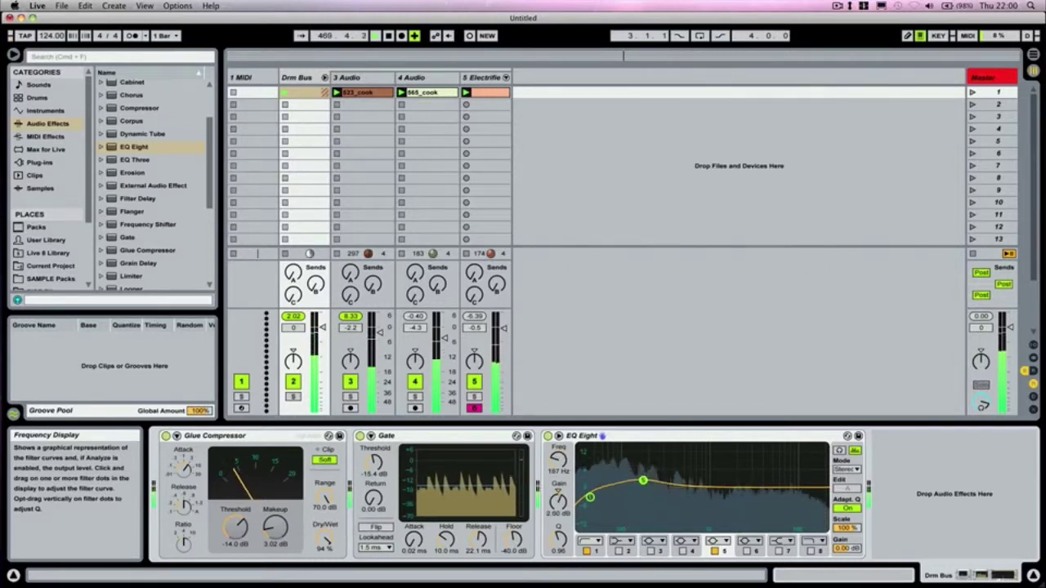
drag(654, 486, 751, 482)
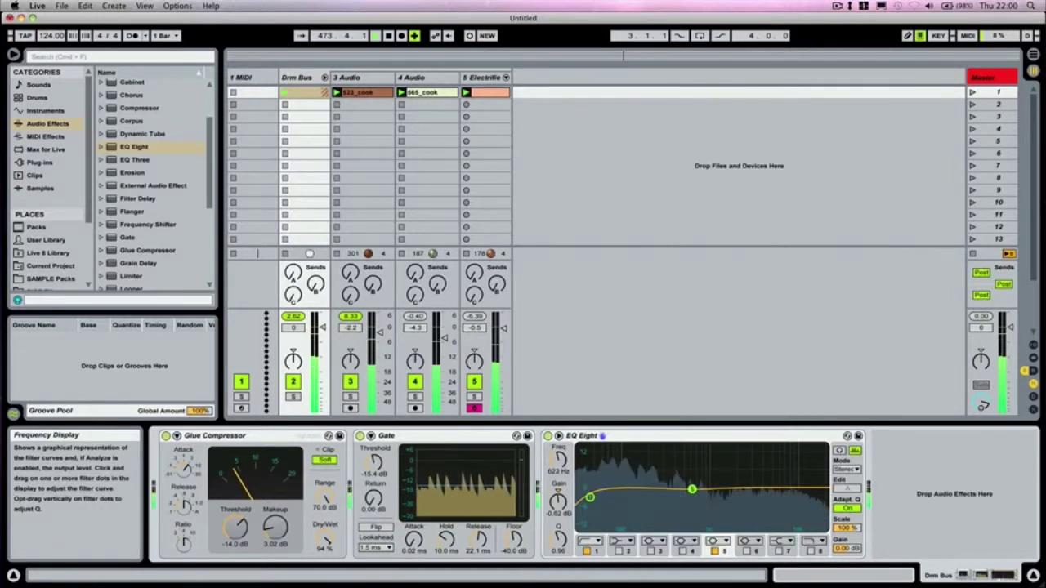
drag(693, 493, 684, 485)
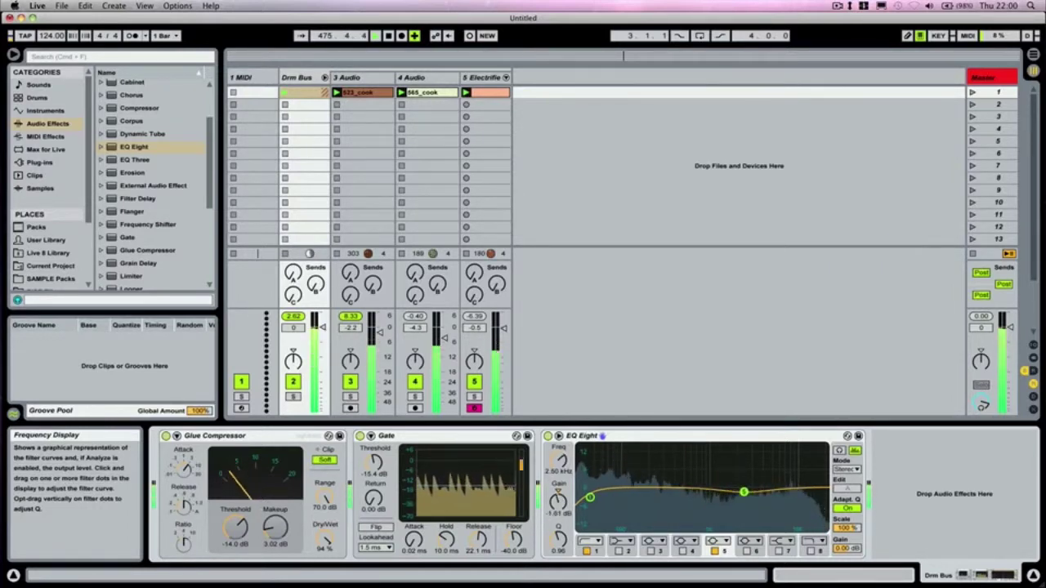
click(847, 505)
click(847, 505)
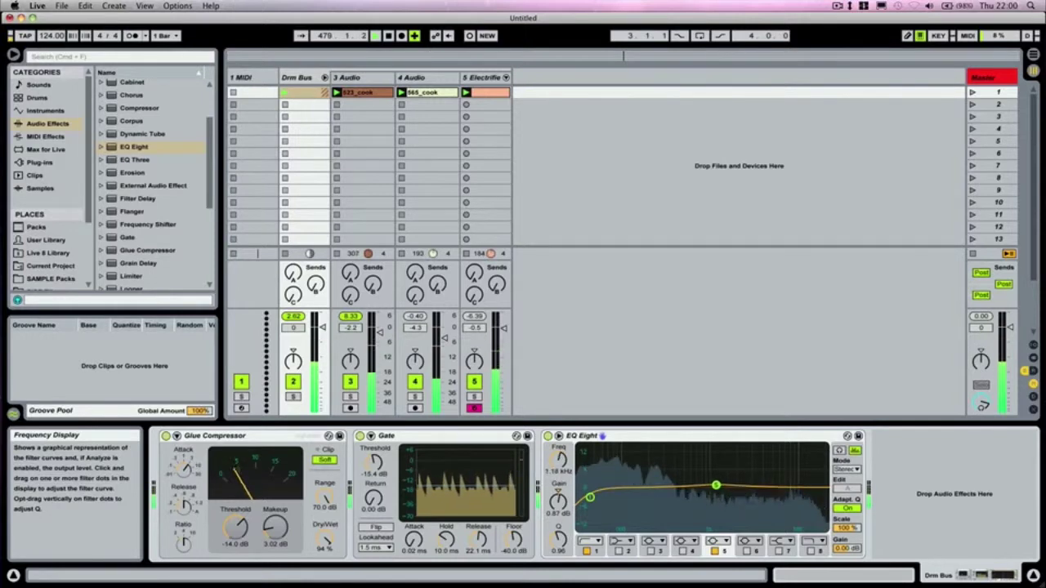
Make band 1 a low cut at about 40 Hz and enable band 8 as a 16 kHz high cut.
click(588, 541)
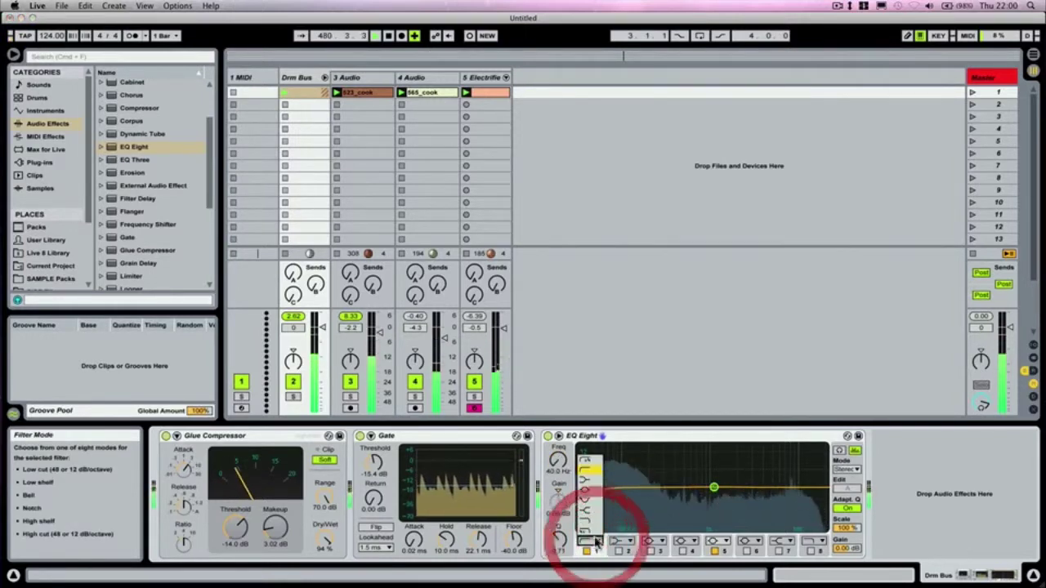
click(583, 464)
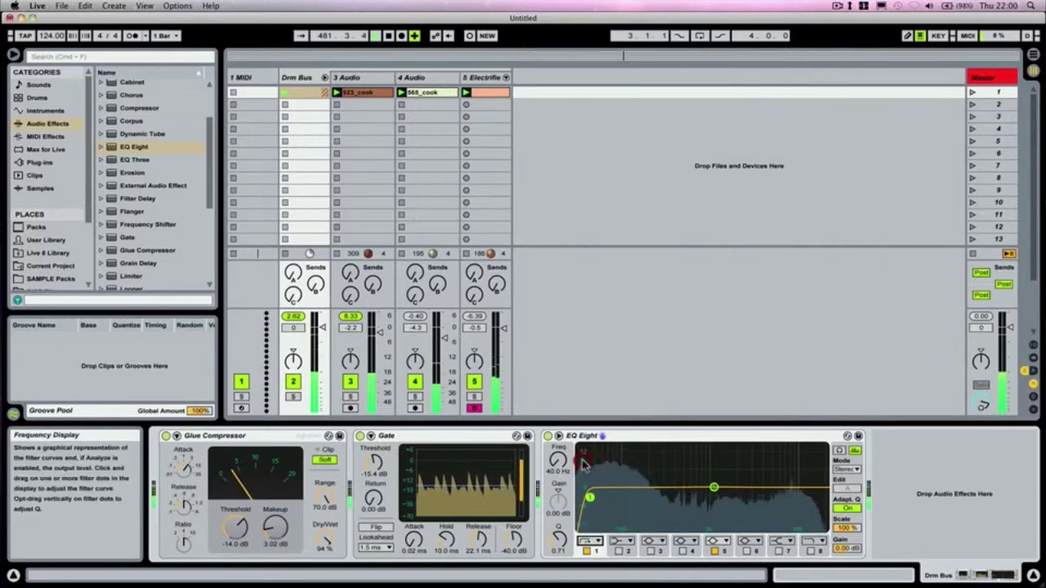
click(814, 541)
click(810, 523)
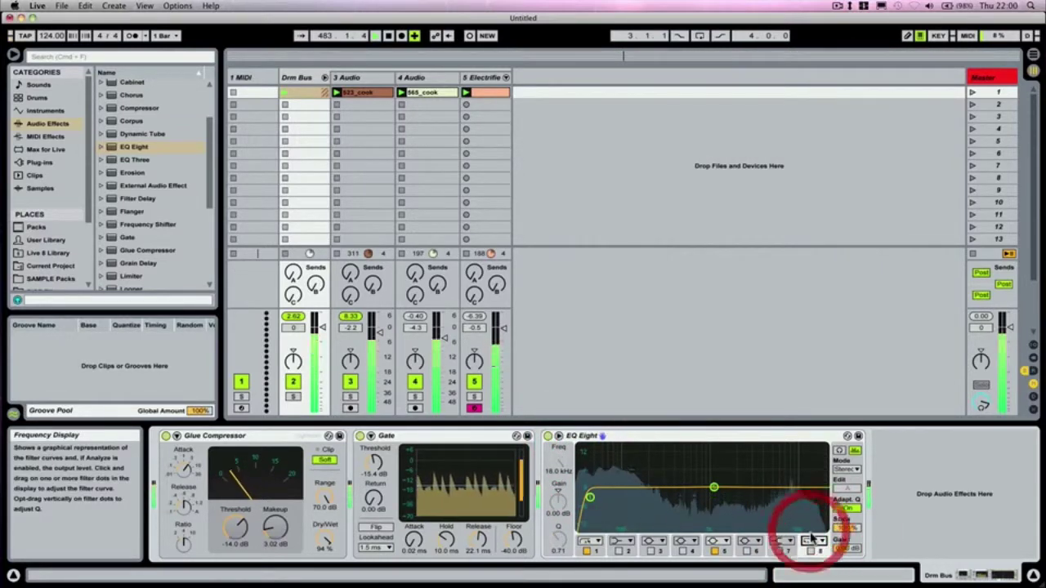
click(812, 552)
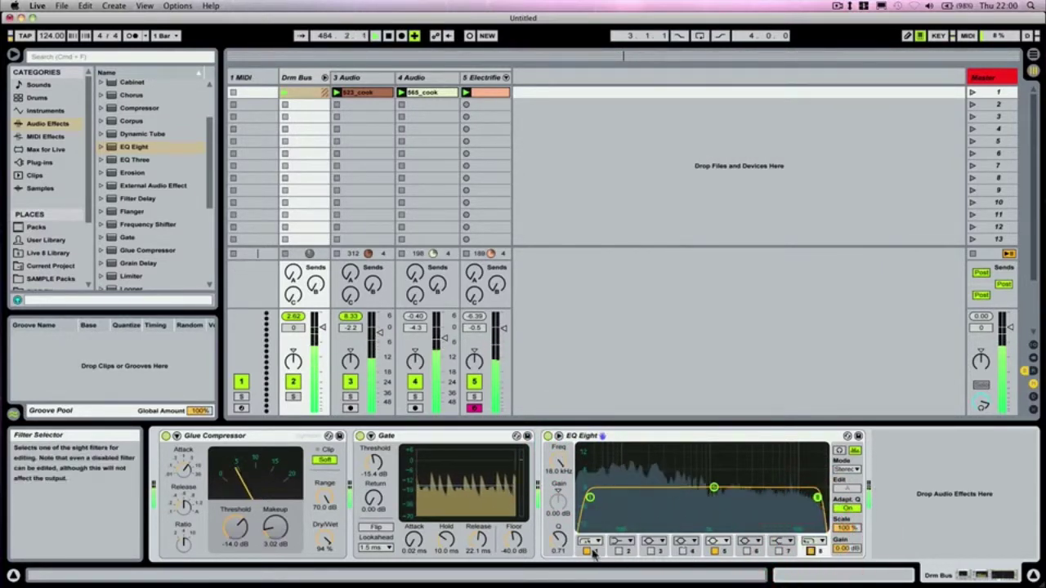
click(589, 498)
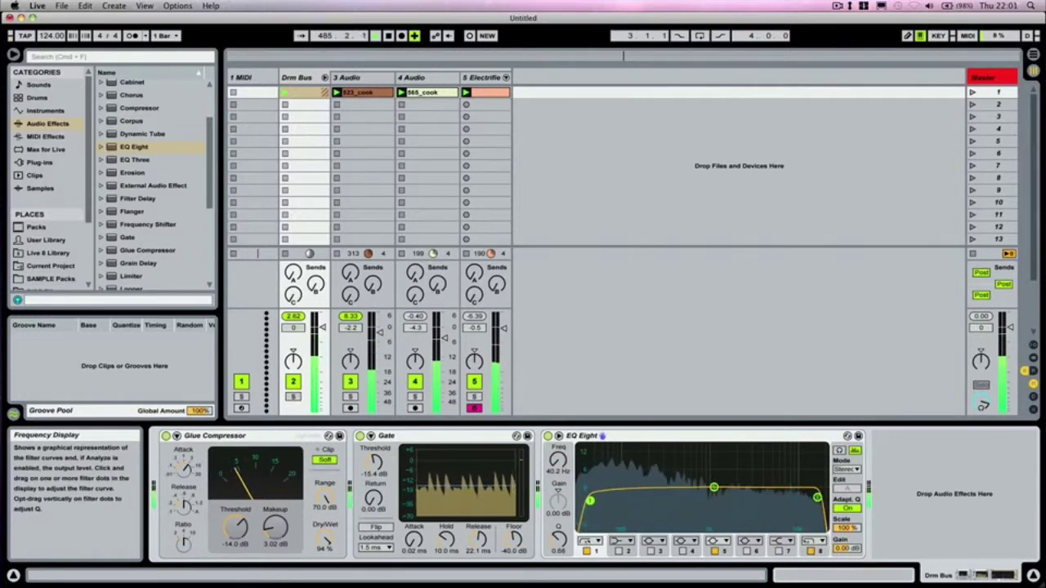
mouse_move(594, 502)
mouse_down()
mouse_move(746, 501)
mouse_move(589, 501)
mouse_up()
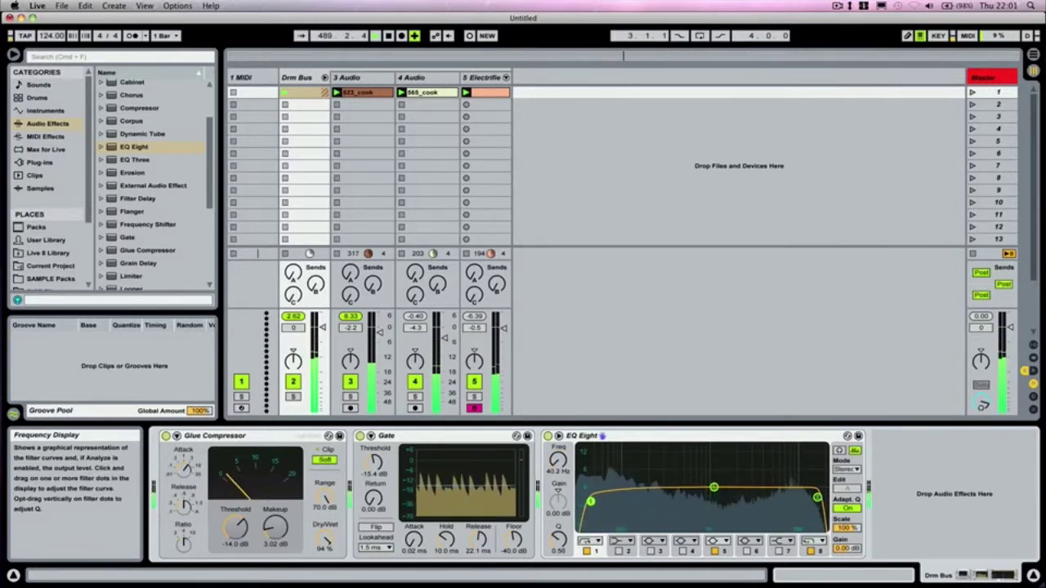
Expand the EQ Eight display above the devices and drop the high cut to about 2.07 kHz.
click(559, 436)
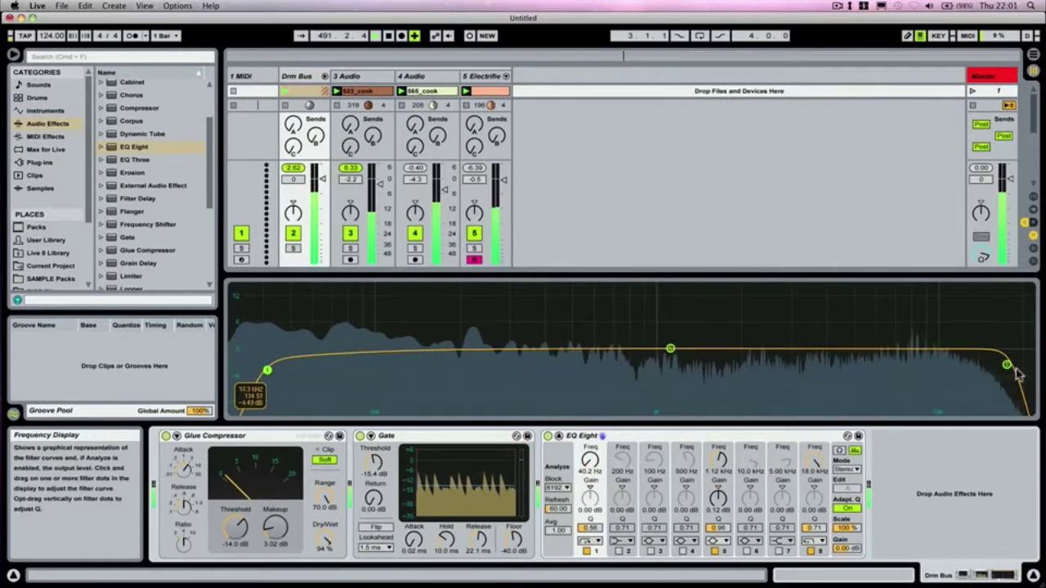
drag(1007, 365, 756, 353)
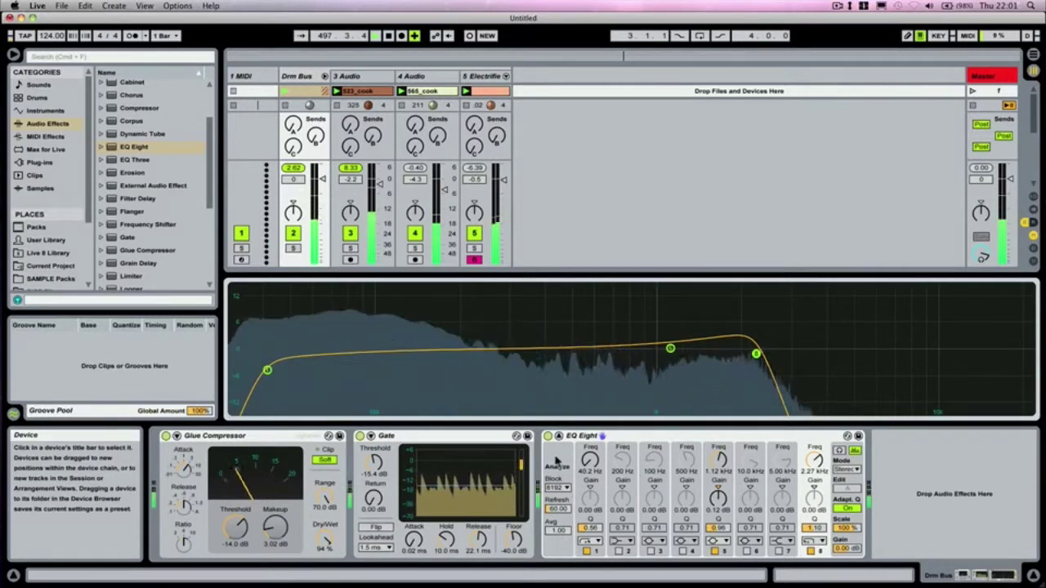
mouse_move(760, 357)
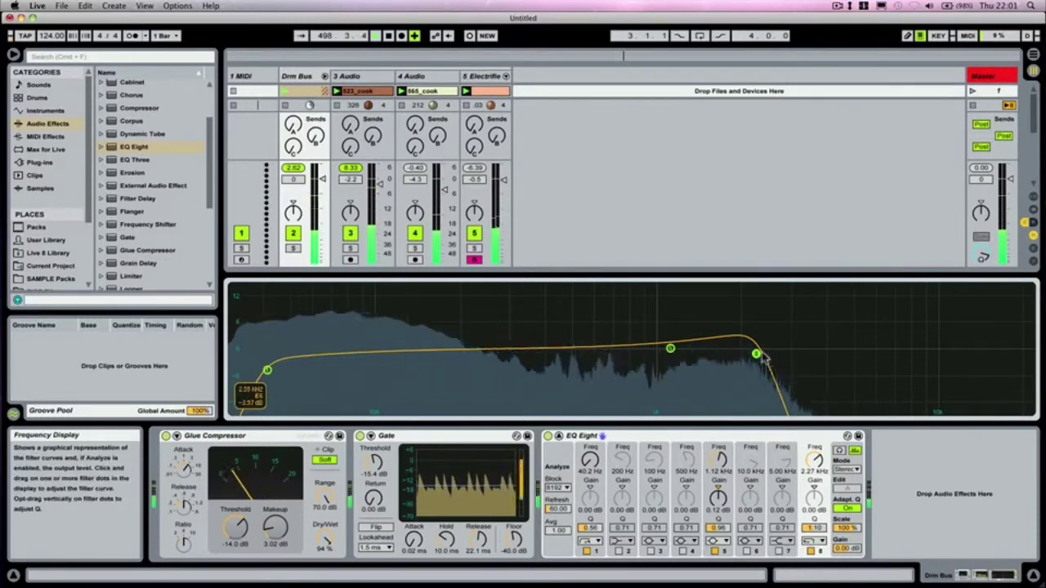
drag(758, 357, 786, 361)
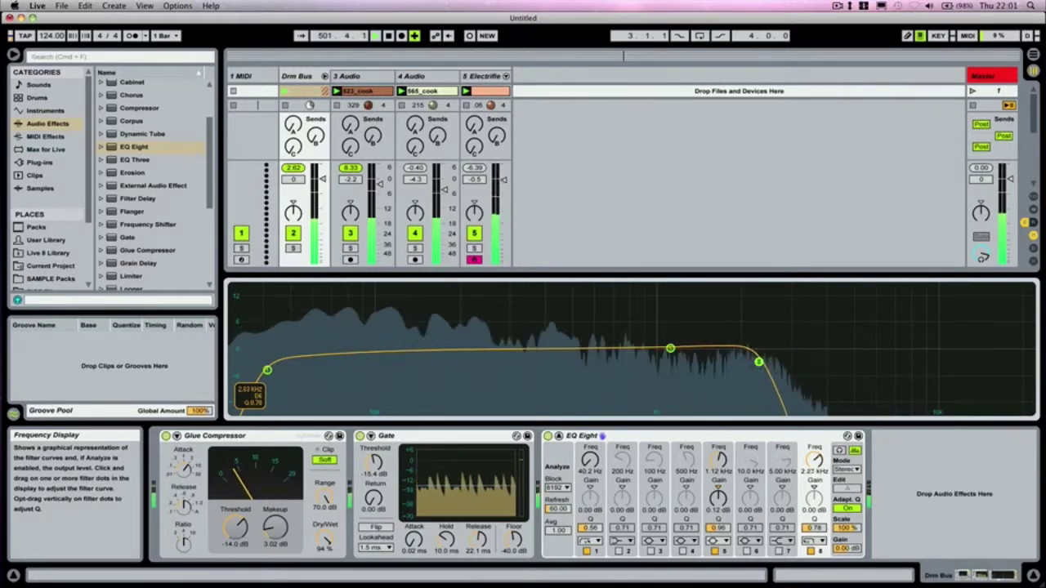